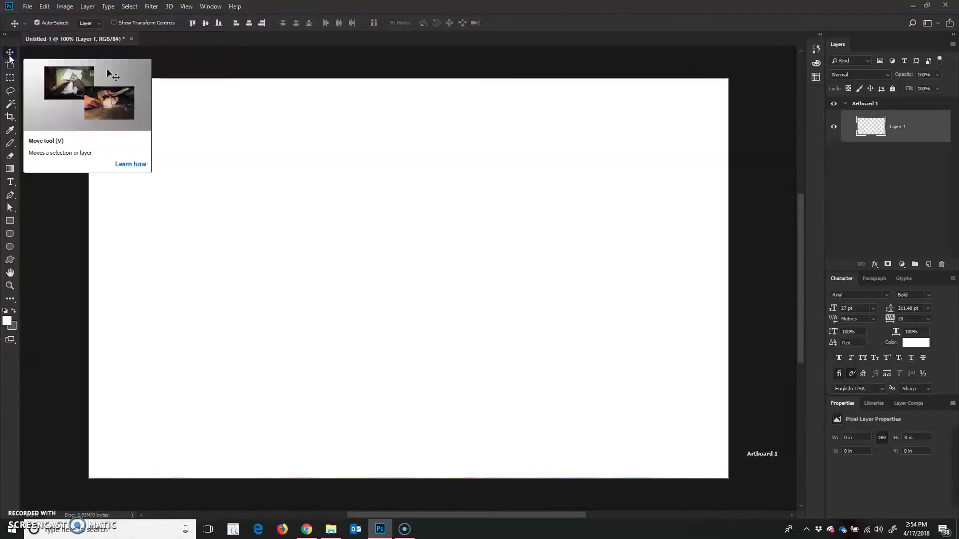
Step: Activate the Gradient tool and try the radial, angle, reflected and diamond gradient styles
{"action": "left_click", "coordinate": [260, 233]}
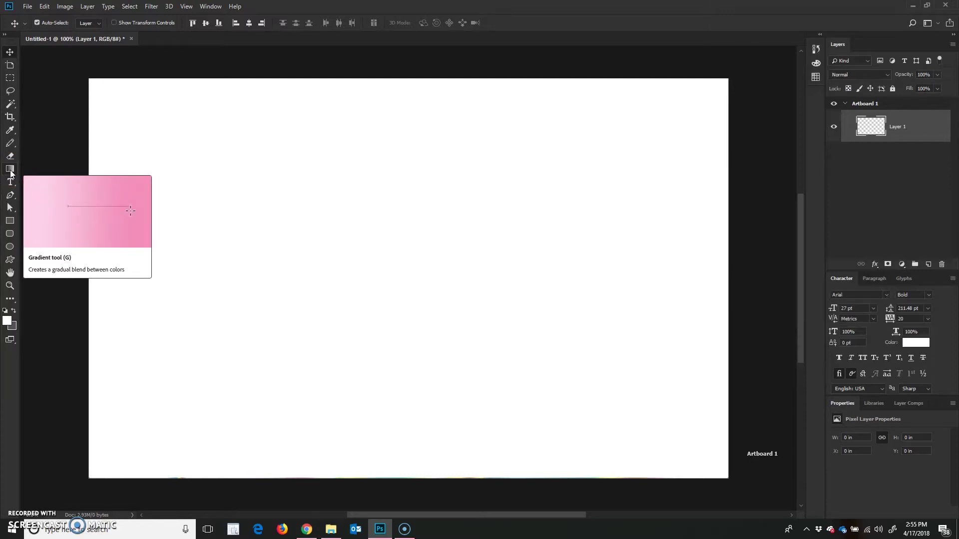
{"action": "left_click", "coordinate": [30, 39]}
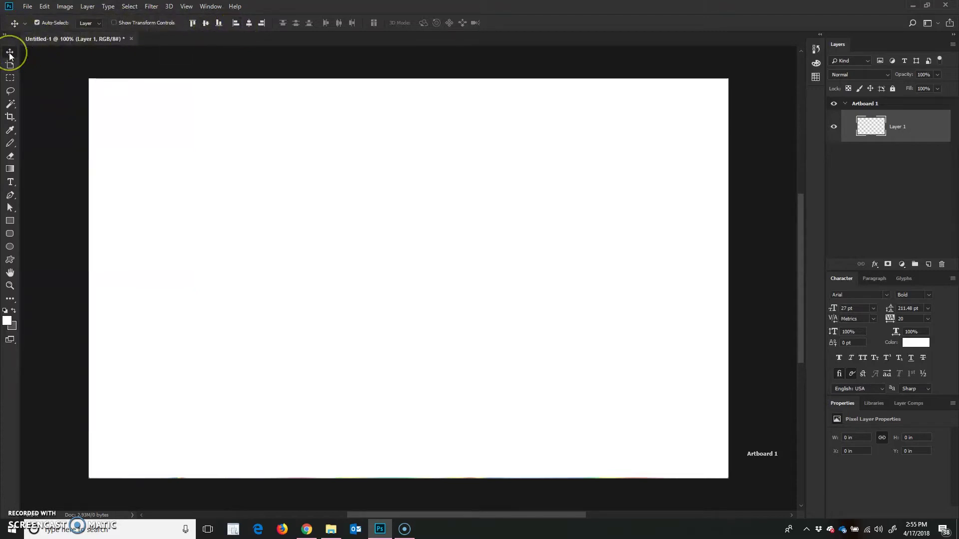
{"action": "left_click", "coordinate": [10, 169]}
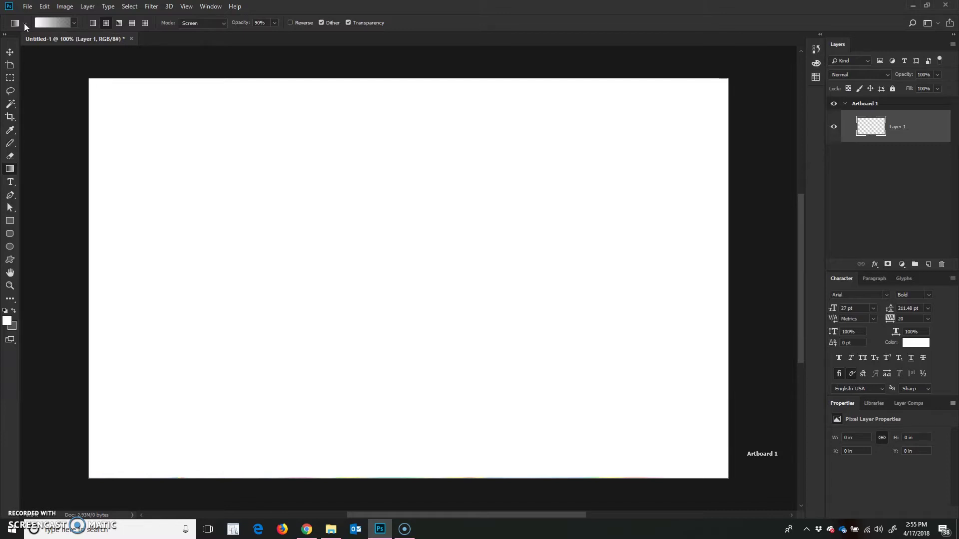
{"action": "left_click", "coordinate": [64, 22]}
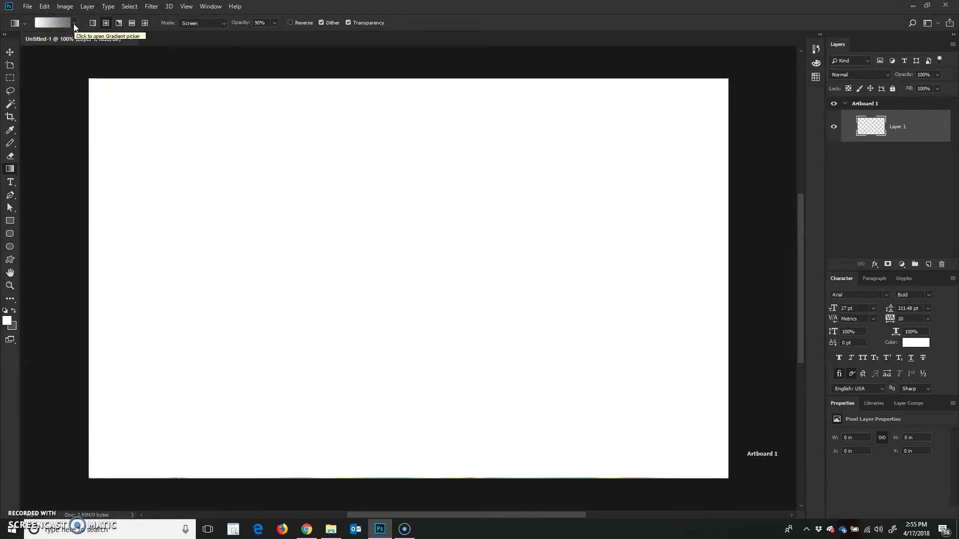
{"action": "left_click", "coordinate": [105, 24]}
{"action": "left_click", "coordinate": [108, 40]}
{"action": "left_click", "coordinate": [118, 24]}
{"action": "left_click", "coordinate": [132, 25]}
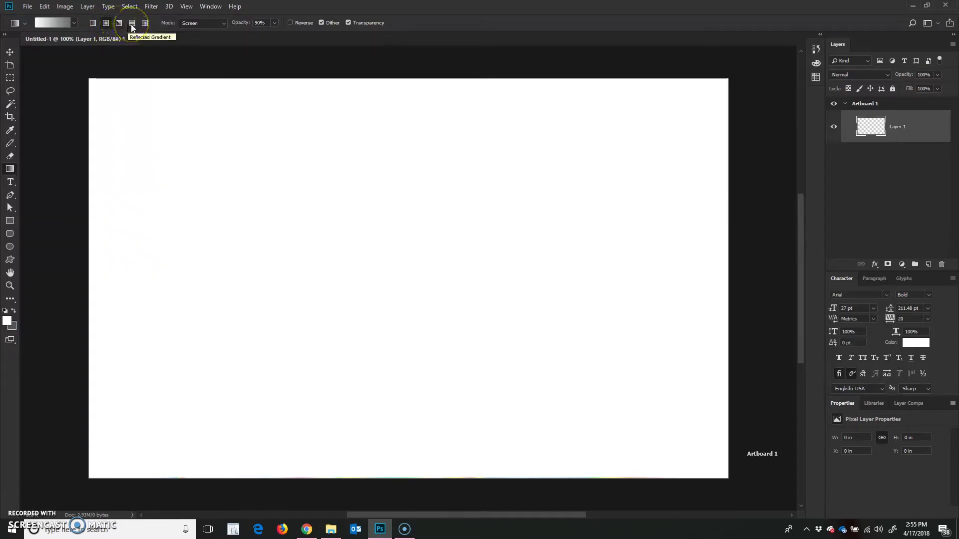
{"action": "left_click", "coordinate": [146, 25]}
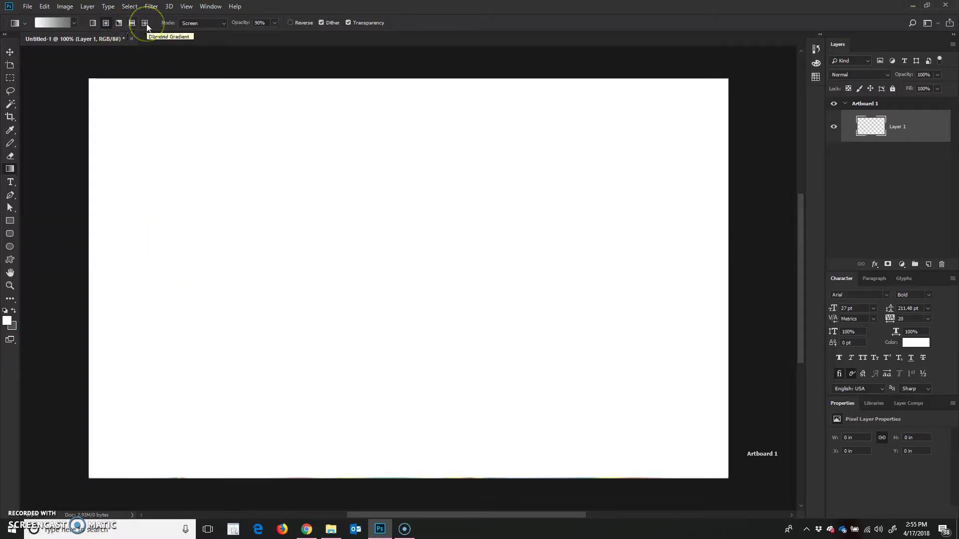
Step: Set the gradient Mode to Normal and Opacity to 100%, and toggle the Transparency option
{"action": "left_click", "coordinate": [195, 22]}
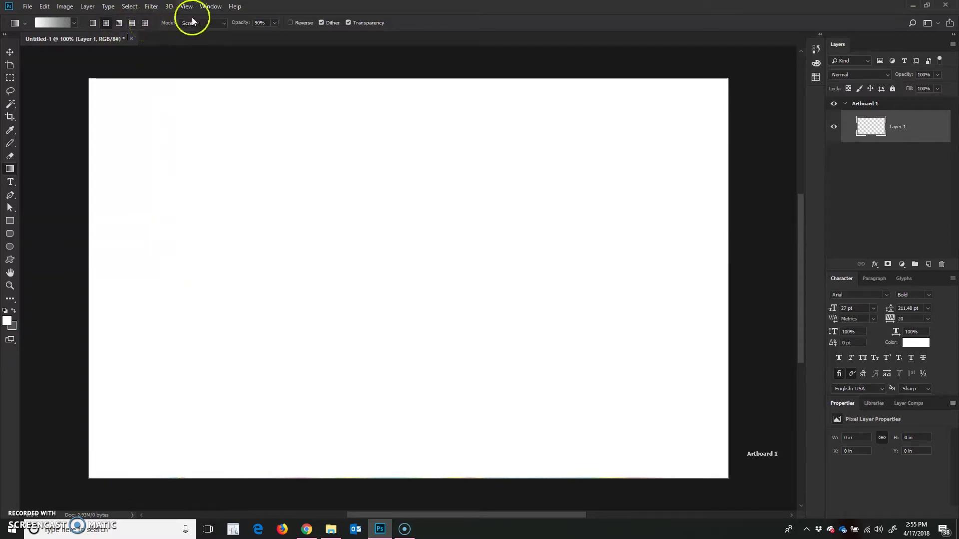
{"action": "left_click", "coordinate": [223, 23]}
{"action": "left_click", "coordinate": [189, 32]}
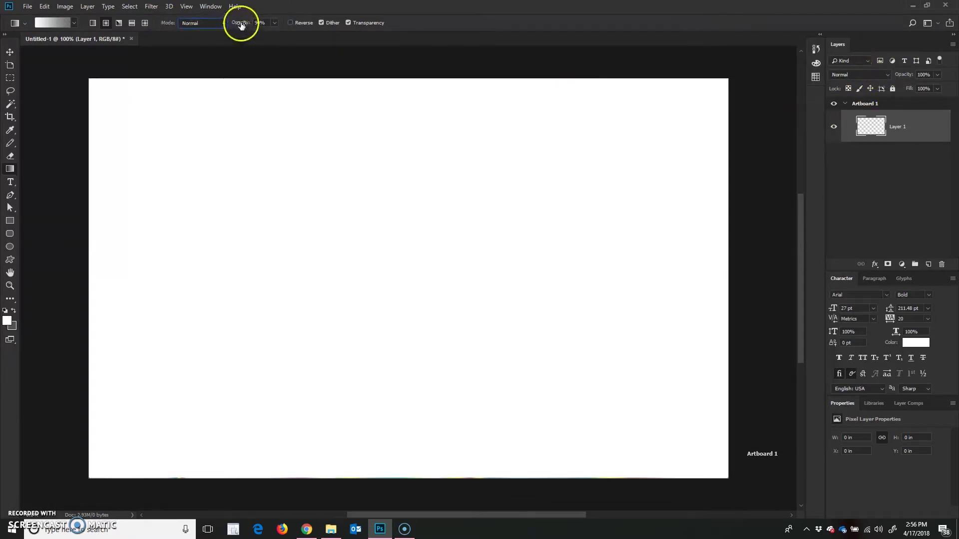
{"action": "left_click", "coordinate": [274, 22]}
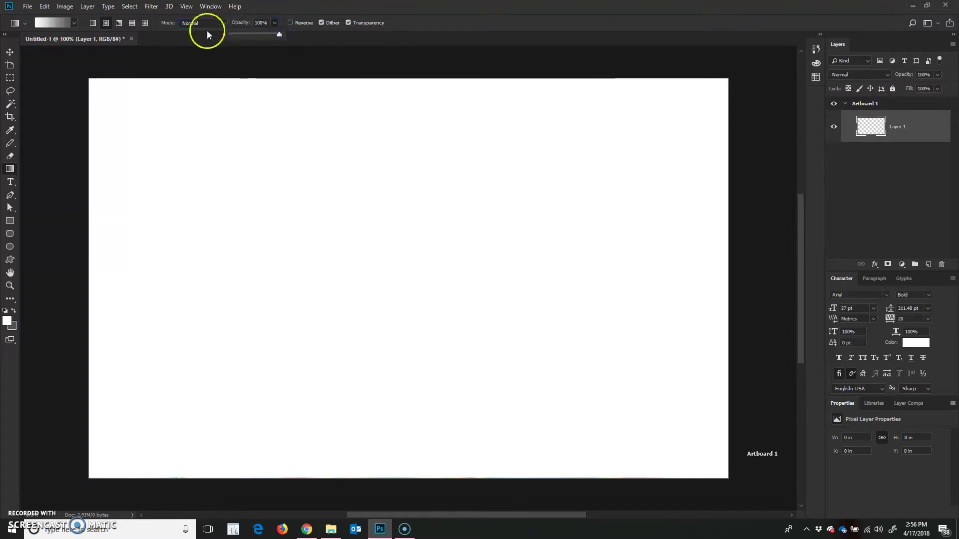
{"action": "left_click", "coordinate": [311, 46]}
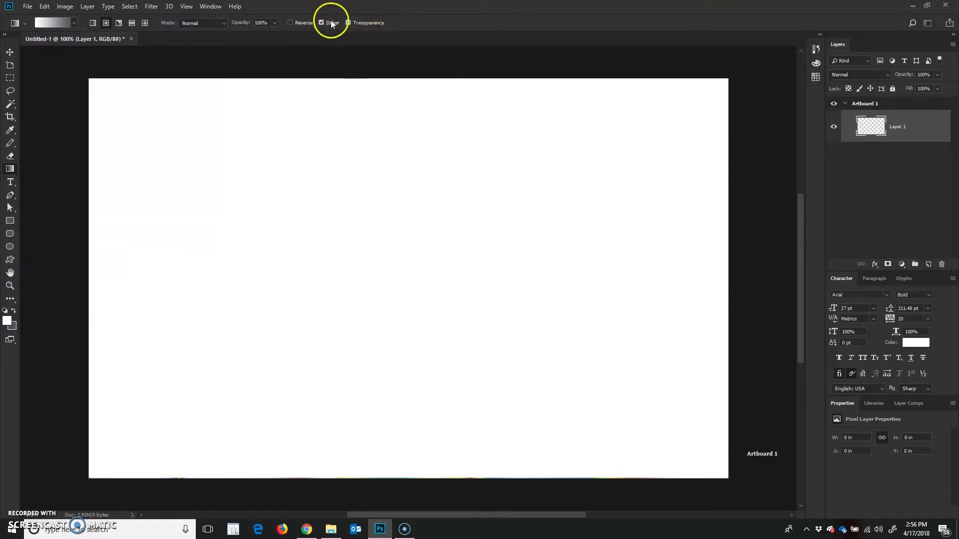
{"action": "left_click", "coordinate": [348, 22]}
{"action": "left_click", "coordinate": [64, 25]}
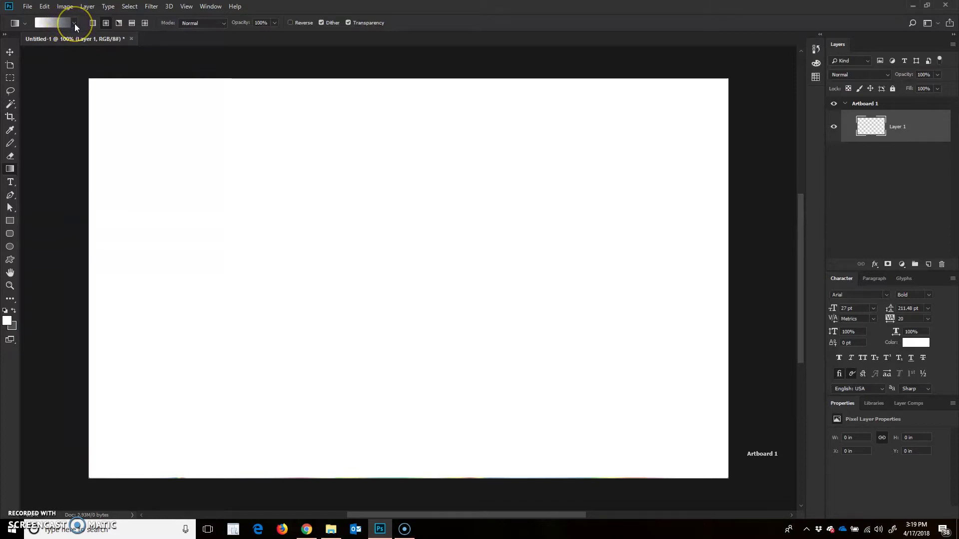
Step: Choose the first foreground-to-background gradient preset and open the preset settings menu
{"action": "left_click", "coordinate": [74, 23]}
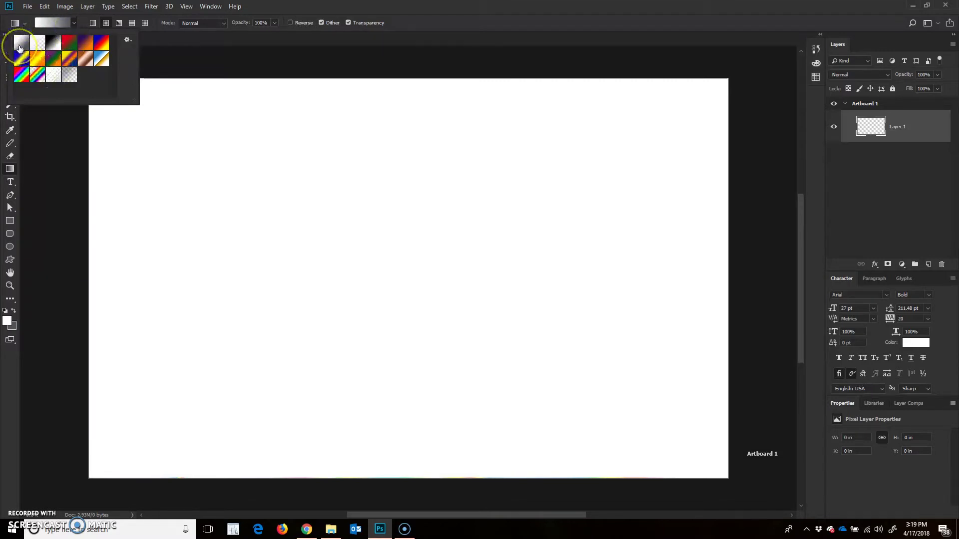
{"action": "left_click", "coordinate": [54, 44]}
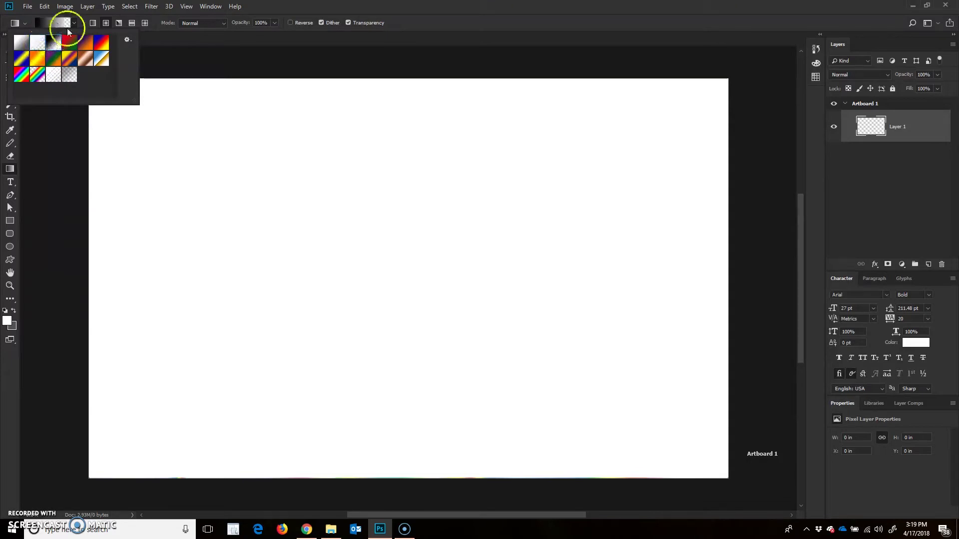
{"action": "left_click", "coordinate": [21, 43]}
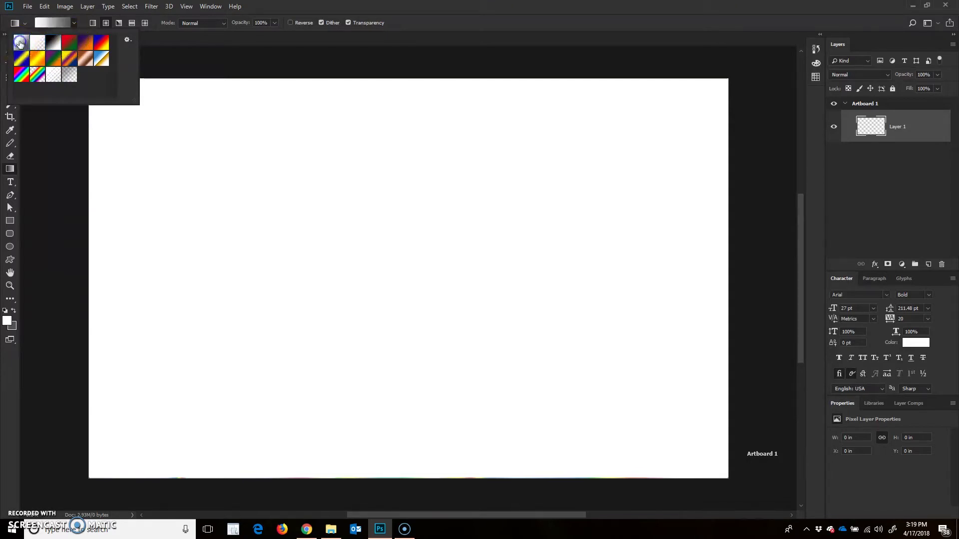
{"action": "left_click", "coordinate": [131, 41]}
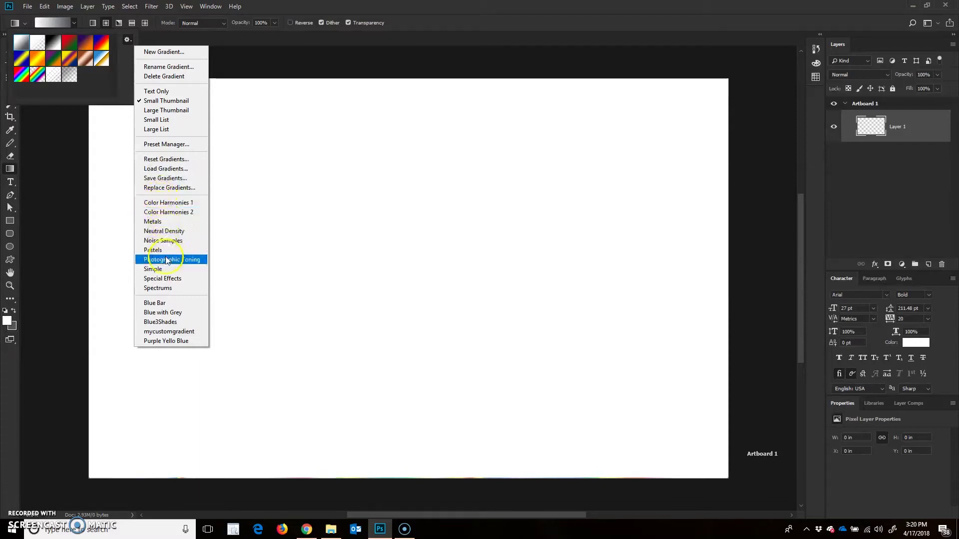
Step: Append the Color Harmonies 1 set to the existing gradients, scroll the picker, then close it
{"action": "left_click", "coordinate": [170, 204]}
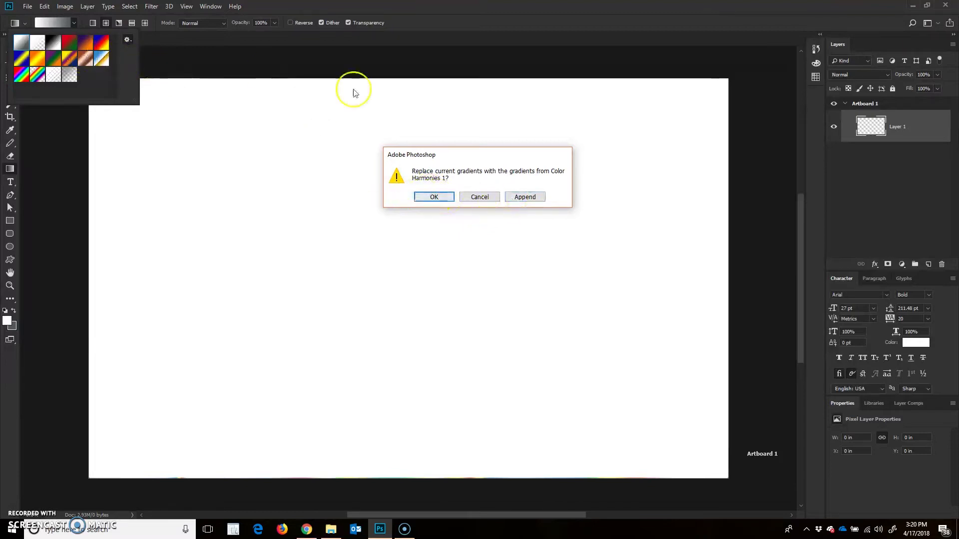
{"action": "left_click", "coordinate": [522, 198]}
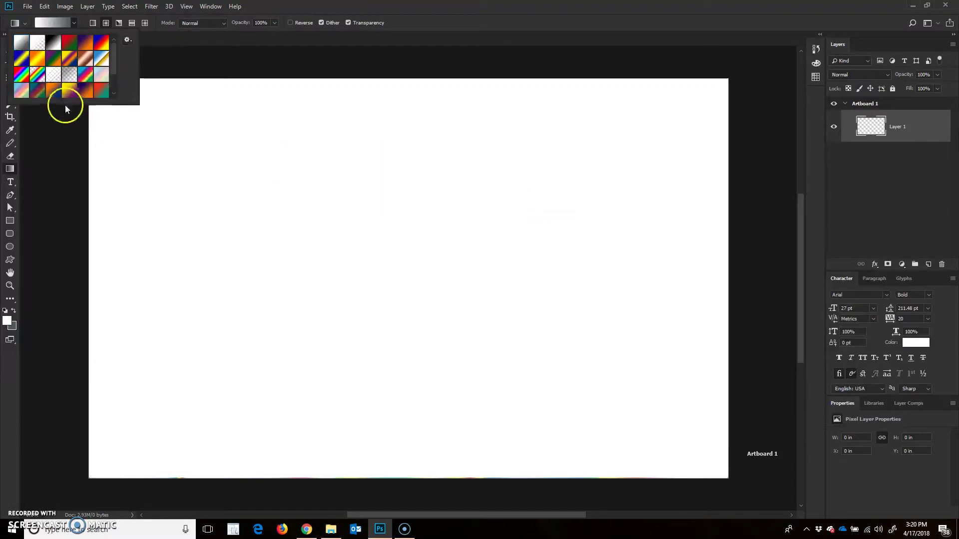
{"action": "mouse_move", "coordinate": [115, 60]}
{"action": "left_mouse_down"}
{"action": "mouse_move", "coordinate": [115, 91]}
{"action": "mouse_move", "coordinate": [115, 61]}
{"action": "left_mouse_up"}
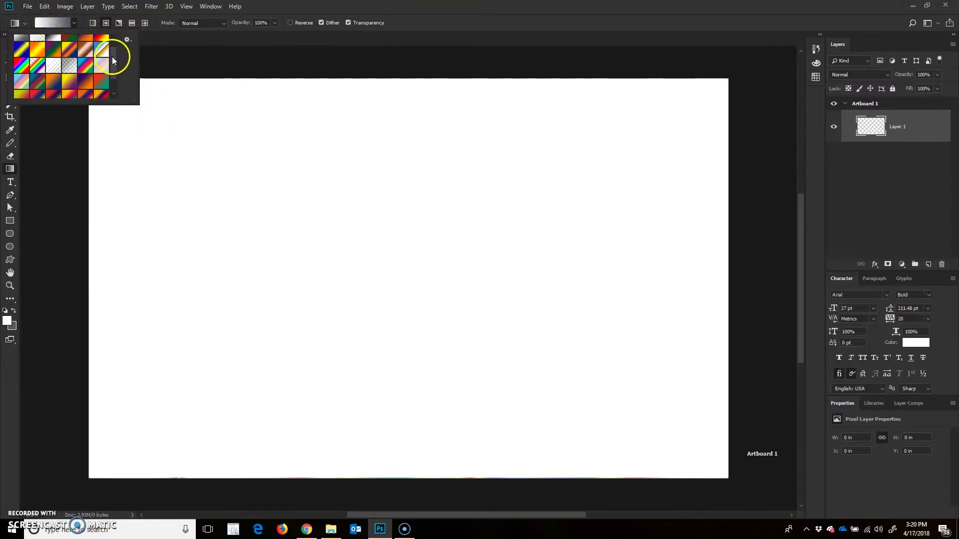
{"action": "scroll", "coordinate": [111, 55], "scroll_direction": "up", "scroll_amount": 1}
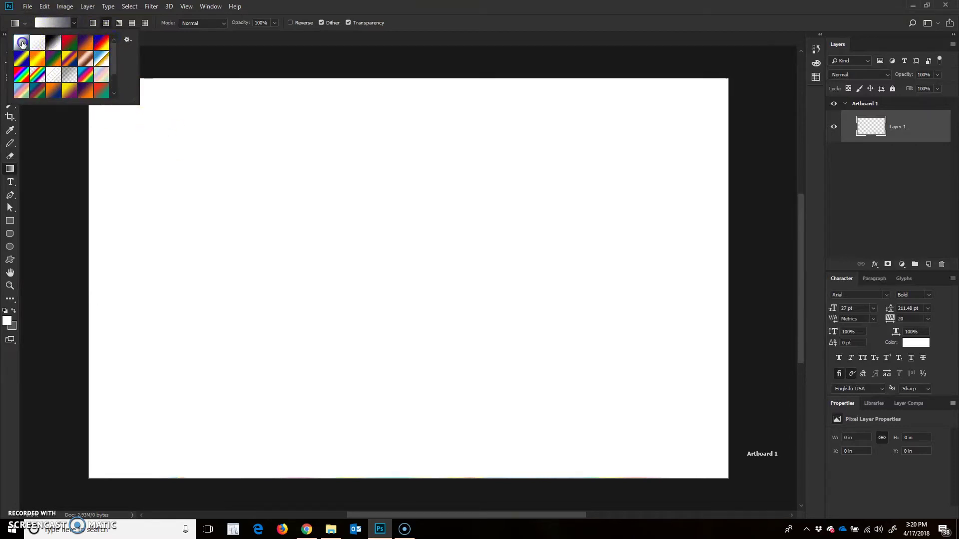
{"action": "left_click", "coordinate": [37, 36]}
{"action": "left_click", "coordinate": [55, 23]}
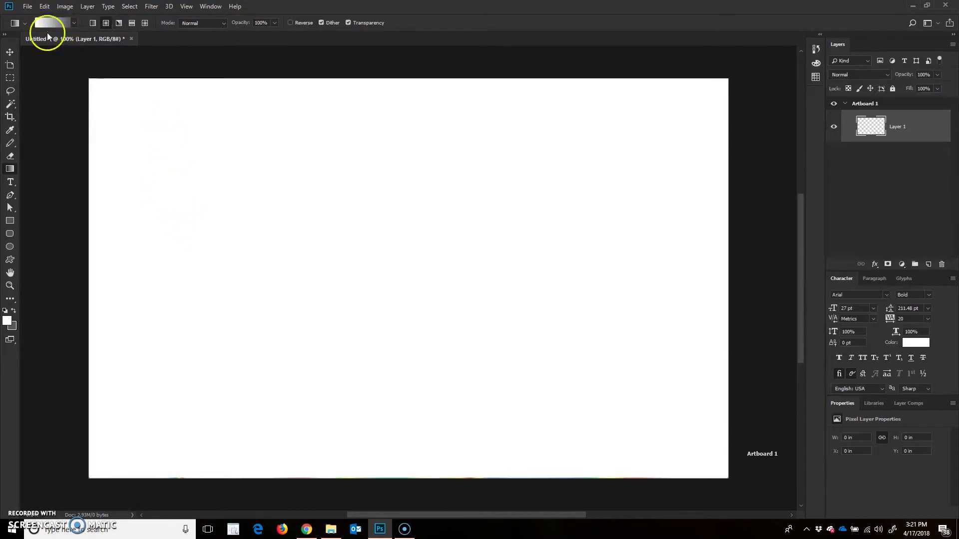
Step: Open the Gradient Editor on the foreground-to-background gradient and keep Gradient Type at Solid
{"action": "left_click", "coordinate": [54, 25]}
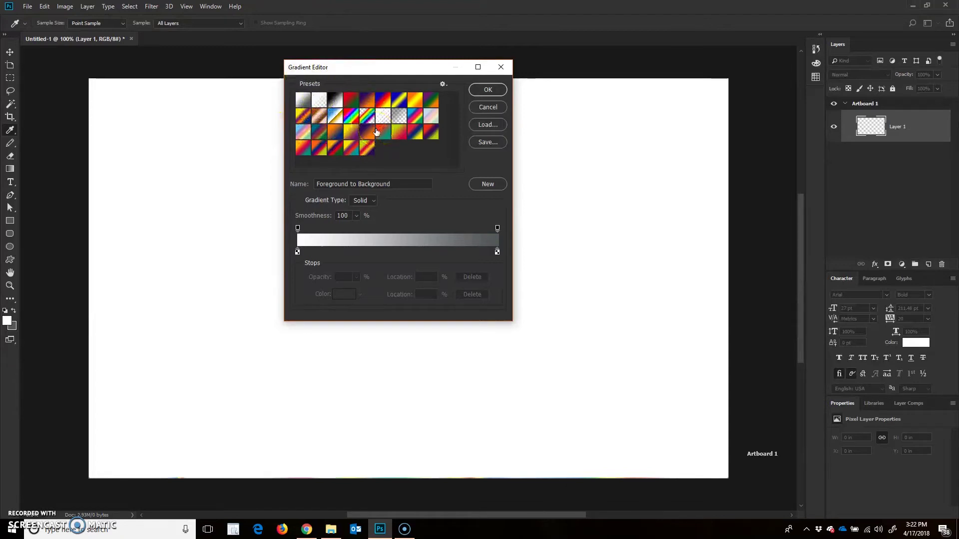
{"action": "left_click", "coordinate": [304, 185]}
{"action": "left_click", "coordinate": [373, 201]}
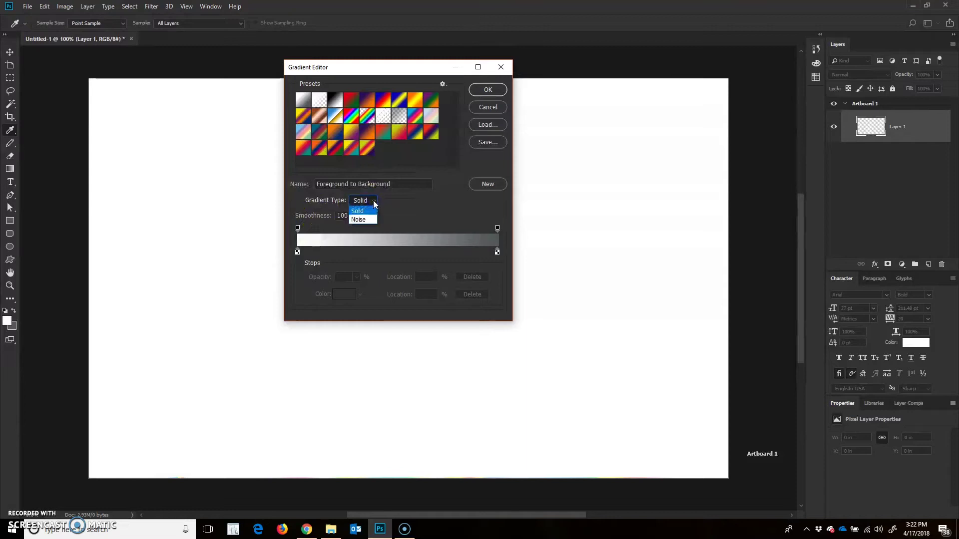
{"action": "left_click_drag", "start_coordinate": [375, 204], "coordinate": [371, 212]}
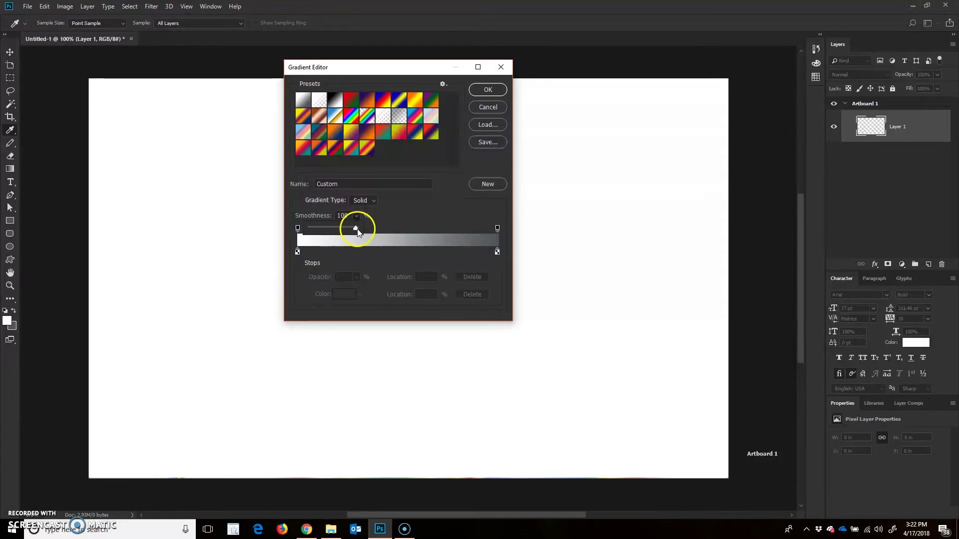
Step: Test lowering Smoothness, add an opacity stop at 61%, and return Smoothness to 100%
{"action": "left_click", "coordinate": [356, 229]}
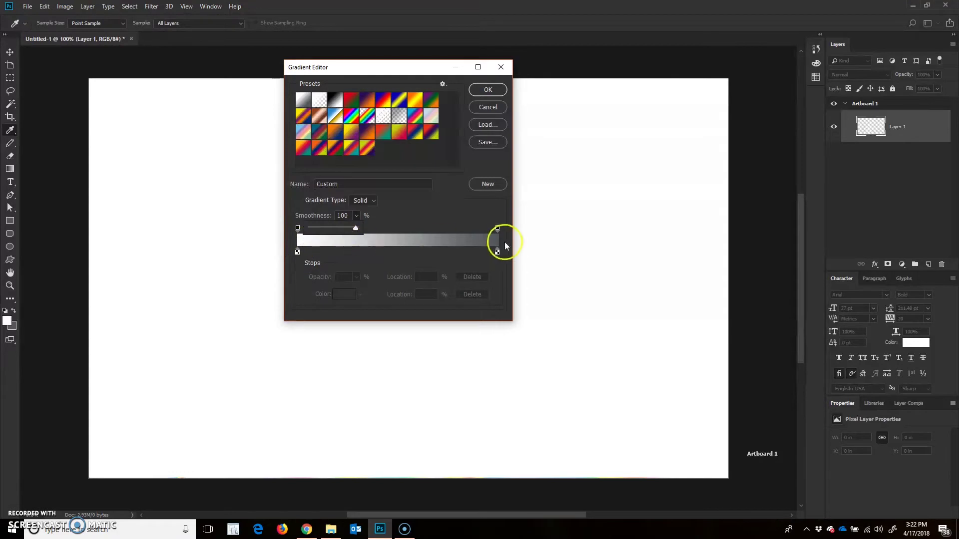
{"action": "left_click", "coordinate": [356, 230]}
{"action": "left_click_drag", "start_coordinate": [344, 229], "coordinate": [338, 230]}
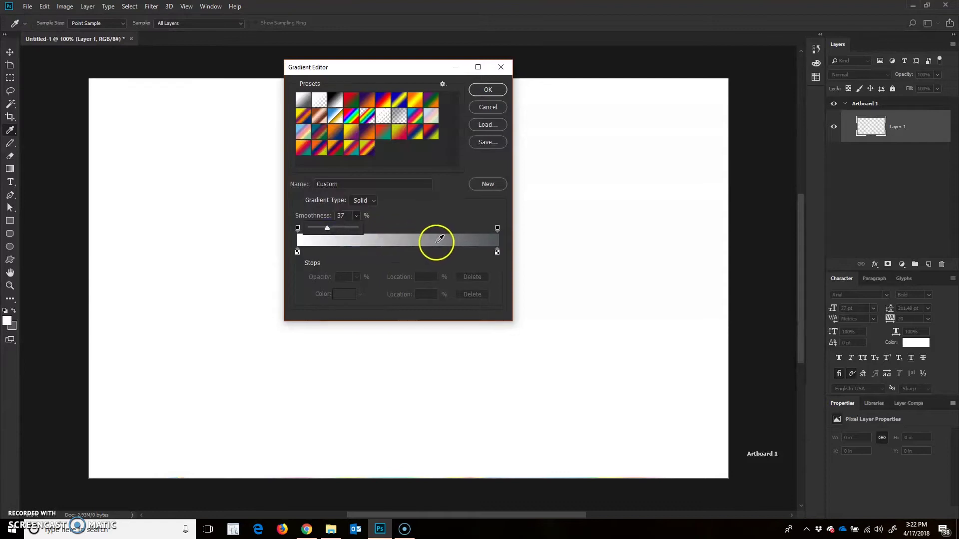
{"action": "left_click", "coordinate": [419, 228]}
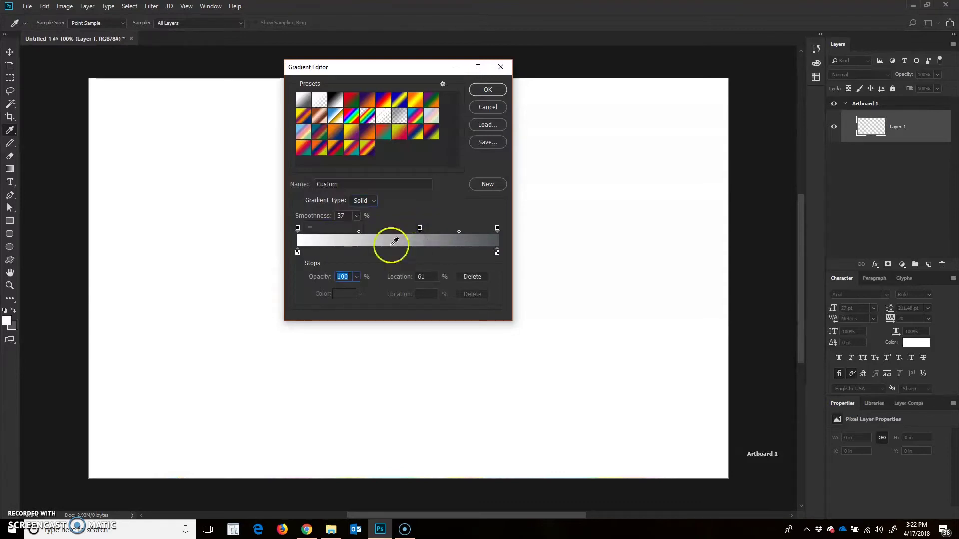
{"action": "left_click", "coordinate": [357, 217]}
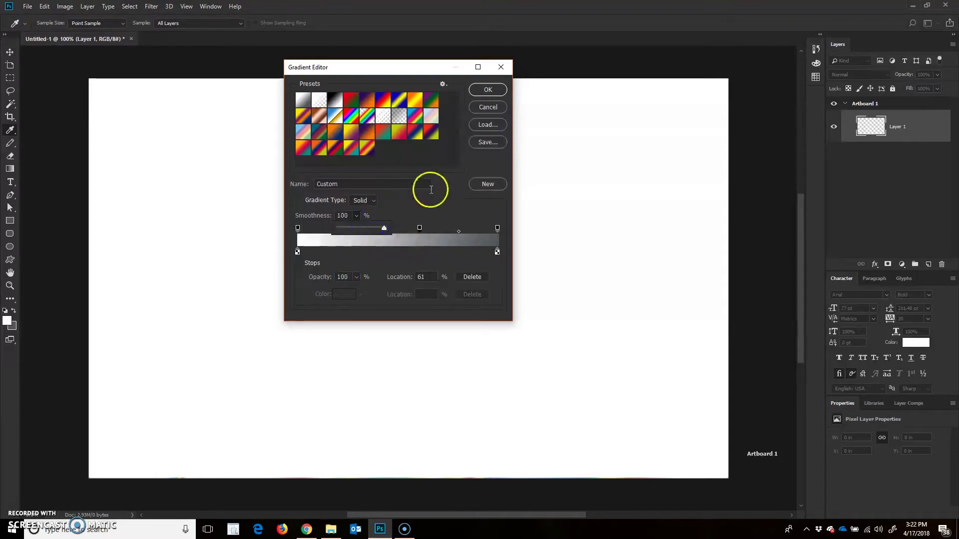
{"action": "left_click", "coordinate": [429, 216]}
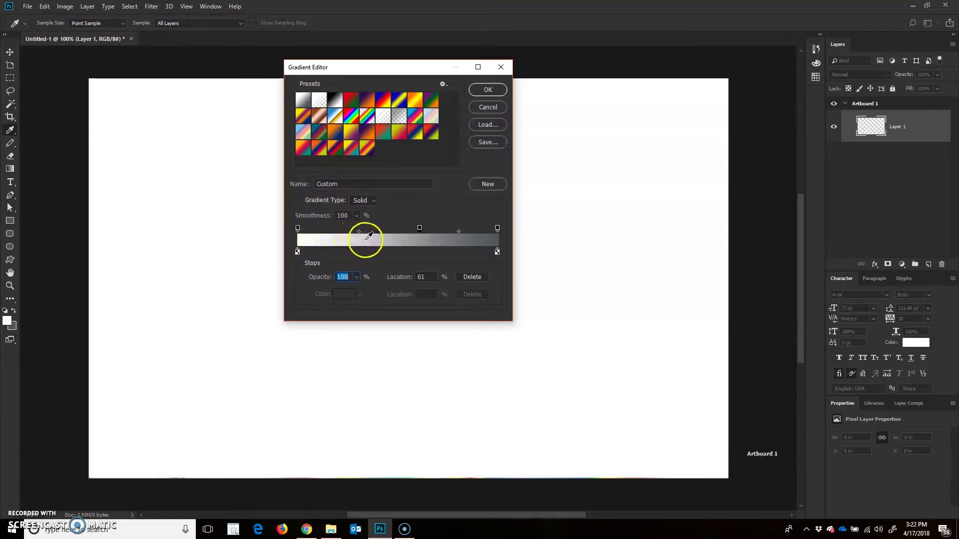
Step: Select the white colour stop at the left end of the gradient
{"action": "left_click", "coordinate": [343, 235]}
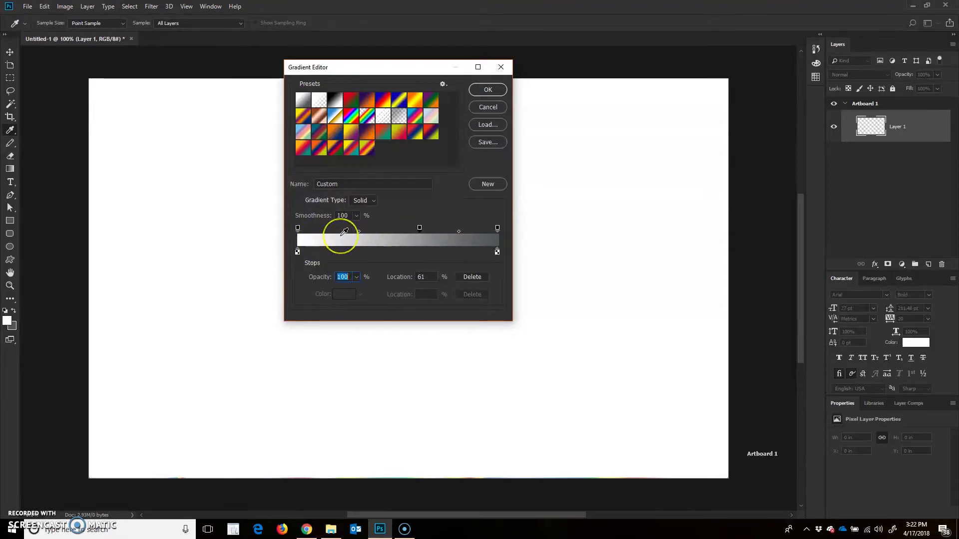
{"action": "left_click_drag", "start_coordinate": [295, 239], "coordinate": [299, 230]}
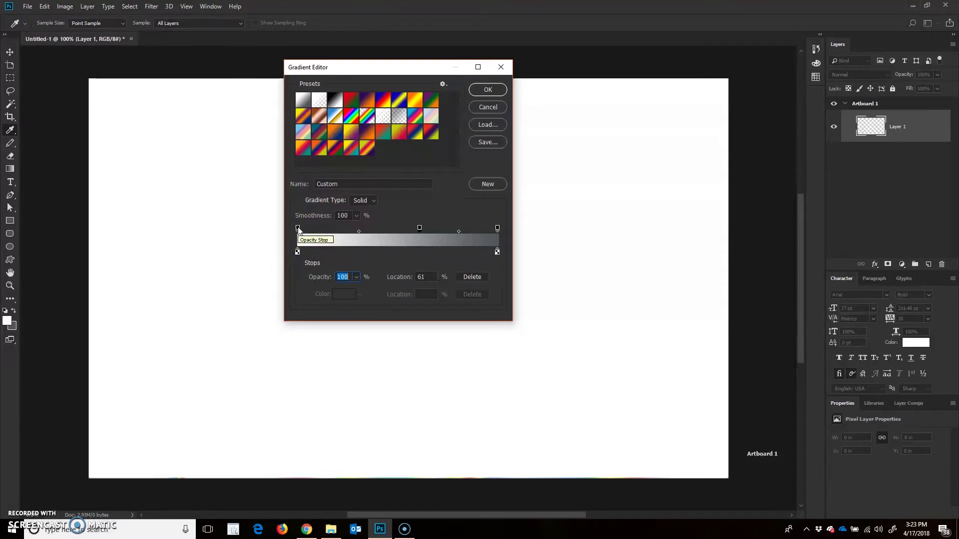
{"action": "left_click", "coordinate": [298, 253]}
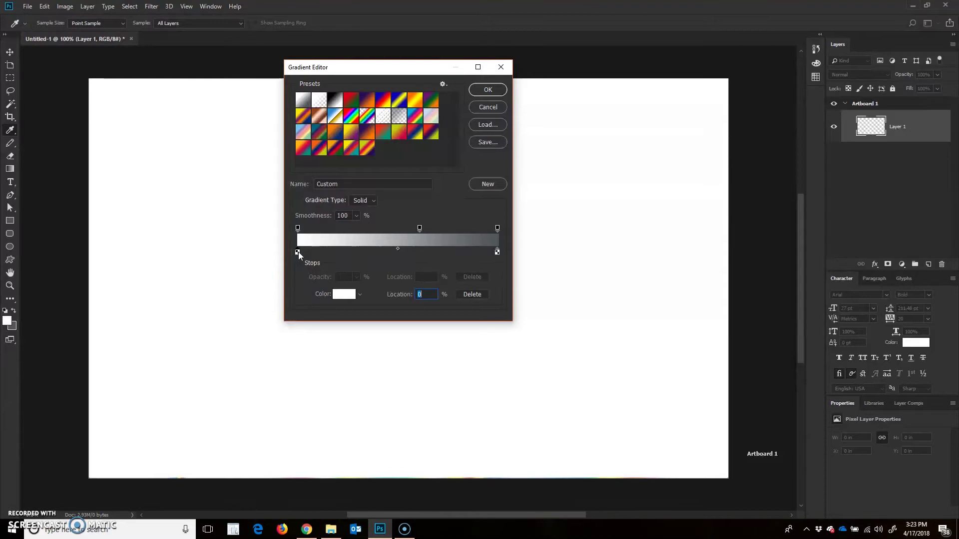
Step: Set the left colour stop to dark navy blue 060c5c
{"action": "left_click", "coordinate": [342, 295]}
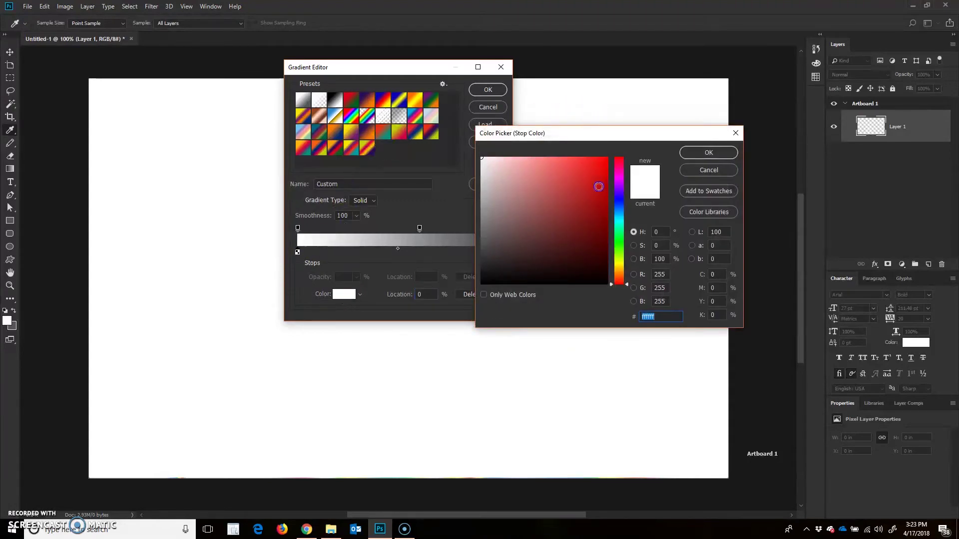
{"action": "left_click", "coordinate": [621, 201]}
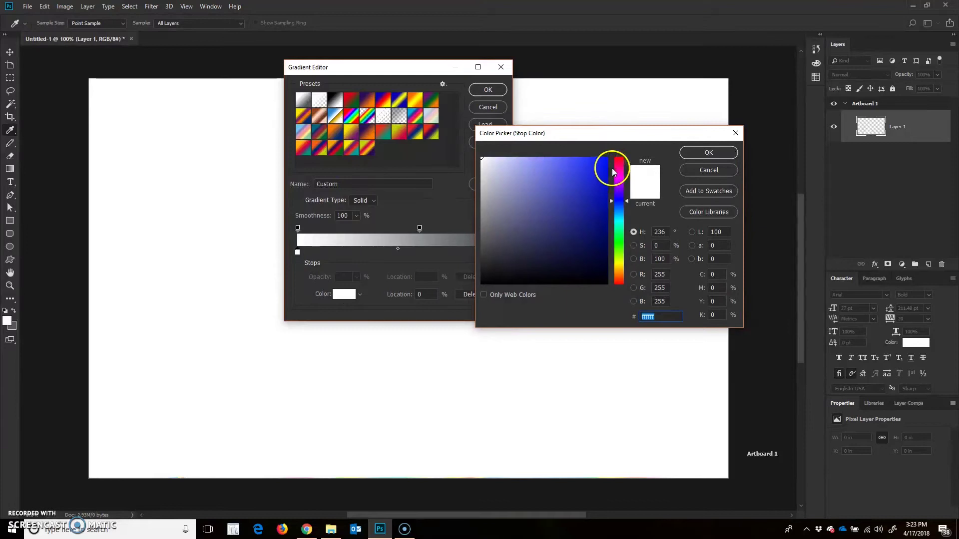
{"action": "left_click", "coordinate": [600, 238]}
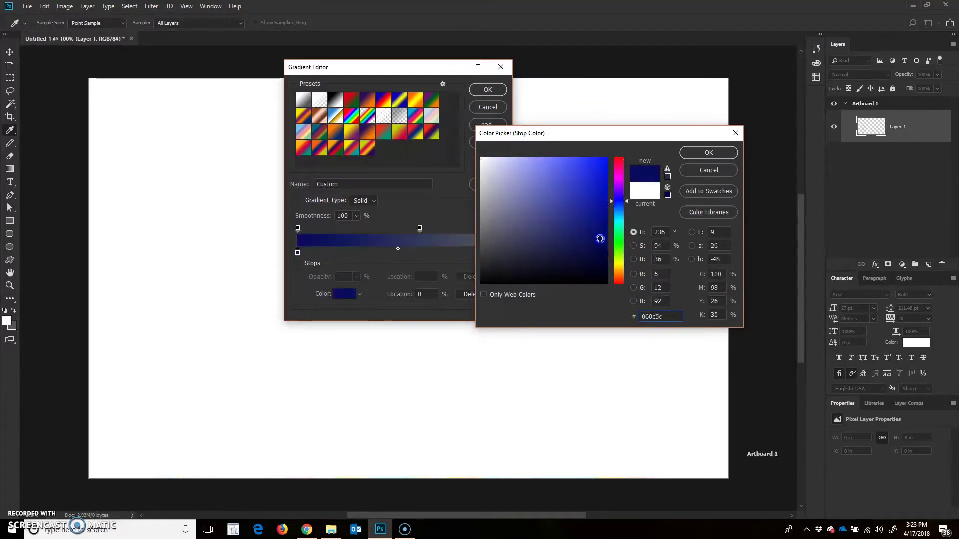
{"action": "left_click", "coordinate": [707, 154]}
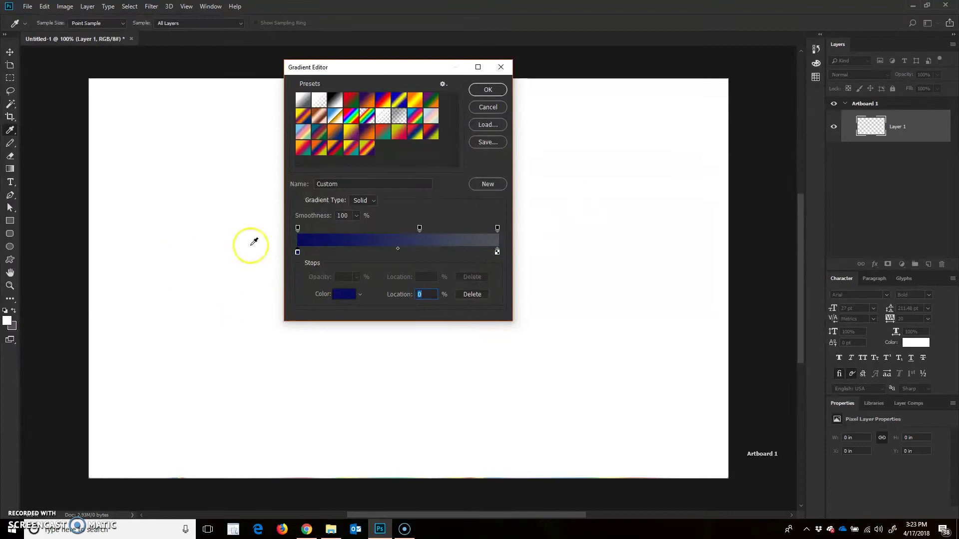
Step: Try Smoothness at 26%, add an opacity stop at 40%, and restore Smoothness to 100%
{"action": "left_click", "coordinate": [299, 229]}
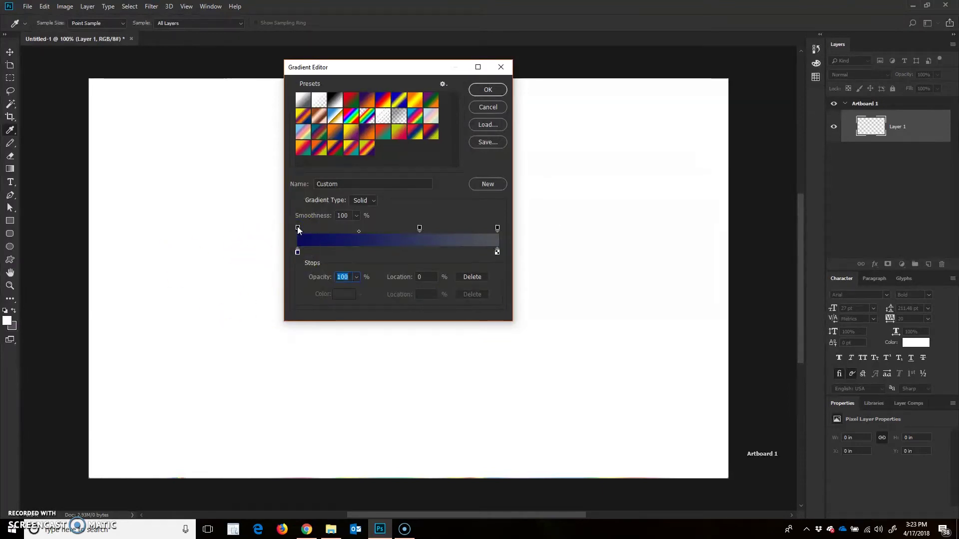
{"action": "left_click", "coordinate": [356, 215]}
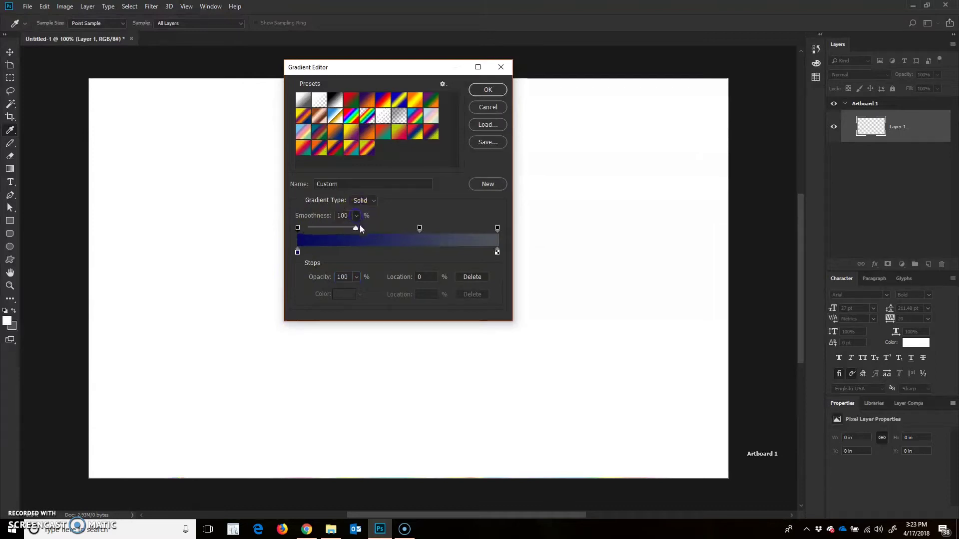
{"action": "left_click_drag", "start_coordinate": [353, 227], "coordinate": [322, 228]}
{"action": "left_click", "coordinate": [327, 249]}
{"action": "left_click", "coordinate": [378, 228]}
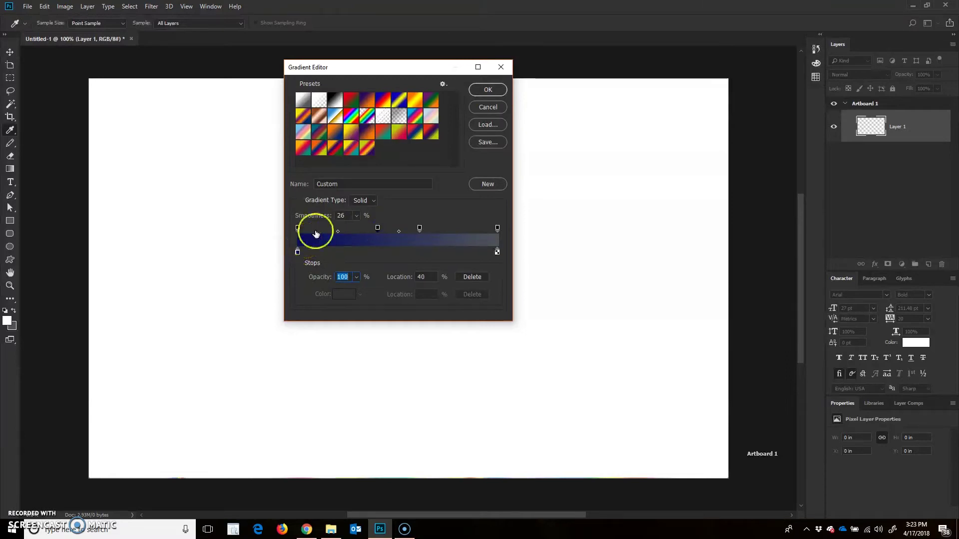
{"action": "left_click", "coordinate": [356, 215]}
{"action": "left_click_drag", "start_coordinate": [355, 227], "coordinate": [389, 227]}
{"action": "left_click", "coordinate": [316, 253]}
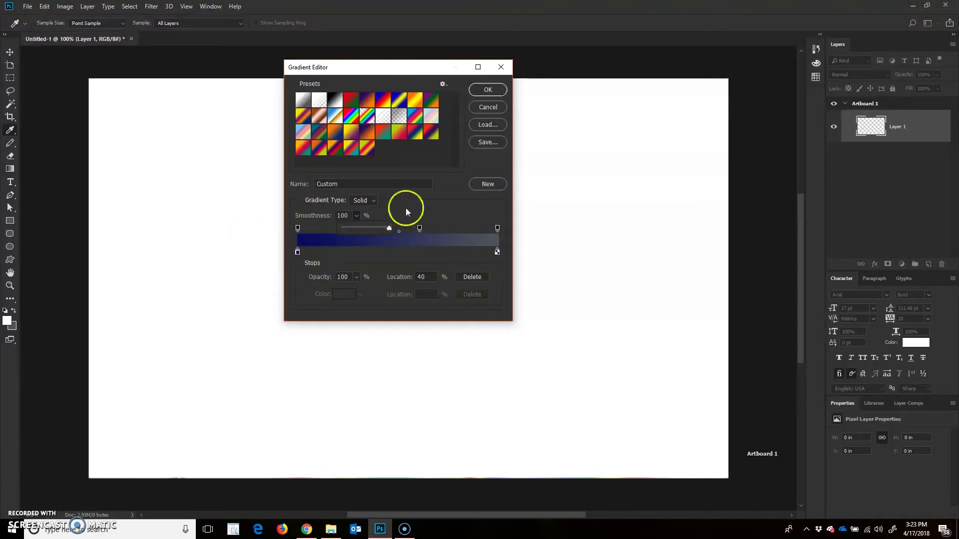
{"action": "left_click", "coordinate": [451, 211]}
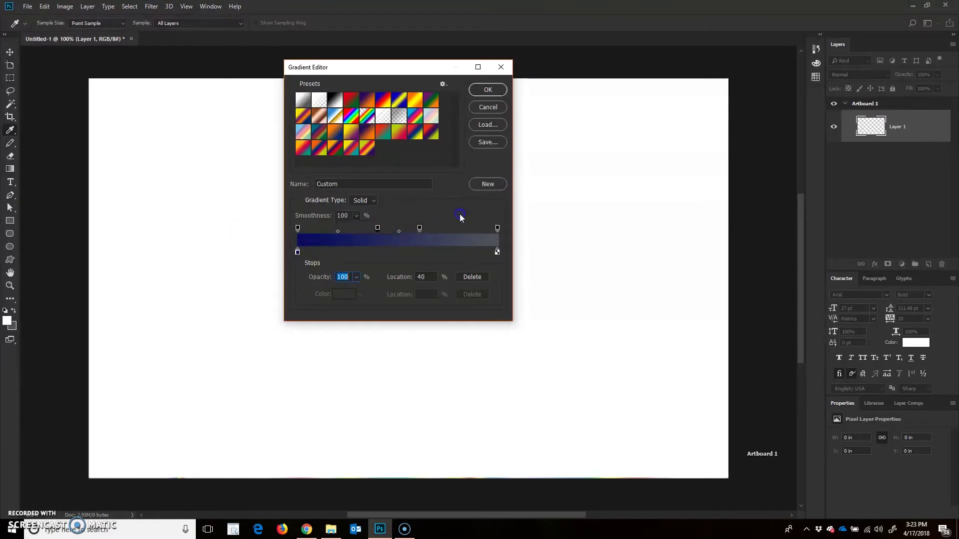
Step: Set the right-end colour stop to a bright blue
{"action": "left_click", "coordinate": [497, 252]}
{"action": "left_click", "coordinate": [347, 295]}
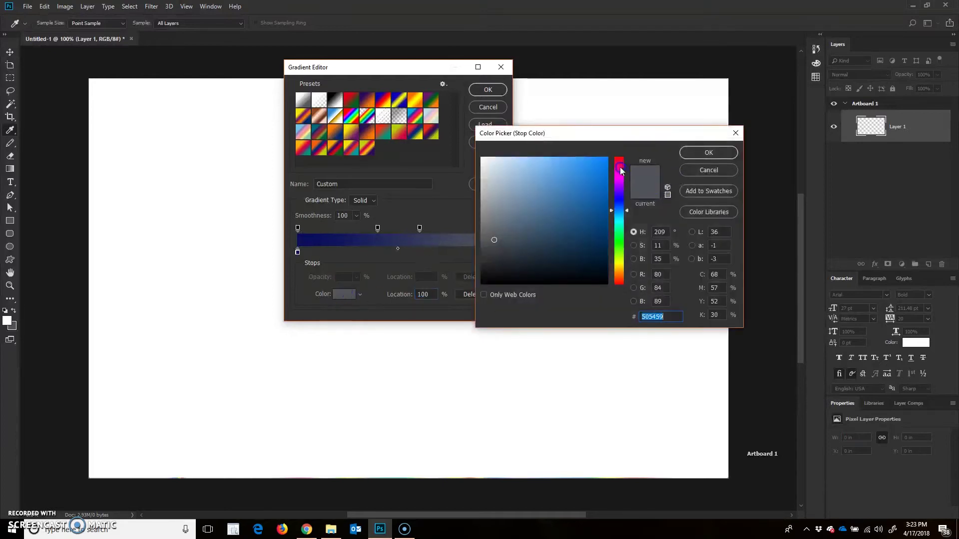
{"action": "left_click", "coordinate": [604, 161]}
{"action": "left_click", "coordinate": [712, 149]}
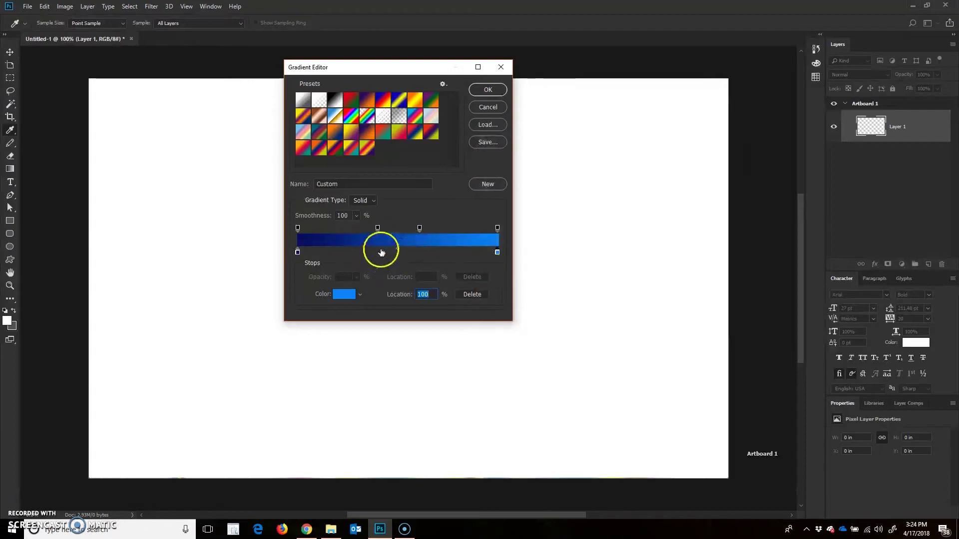
Step: Add a new colour stop in the middle of the gradient at Location 50%
{"action": "left_click", "coordinate": [397, 249]}
{"action": "left_click", "coordinate": [403, 252]}
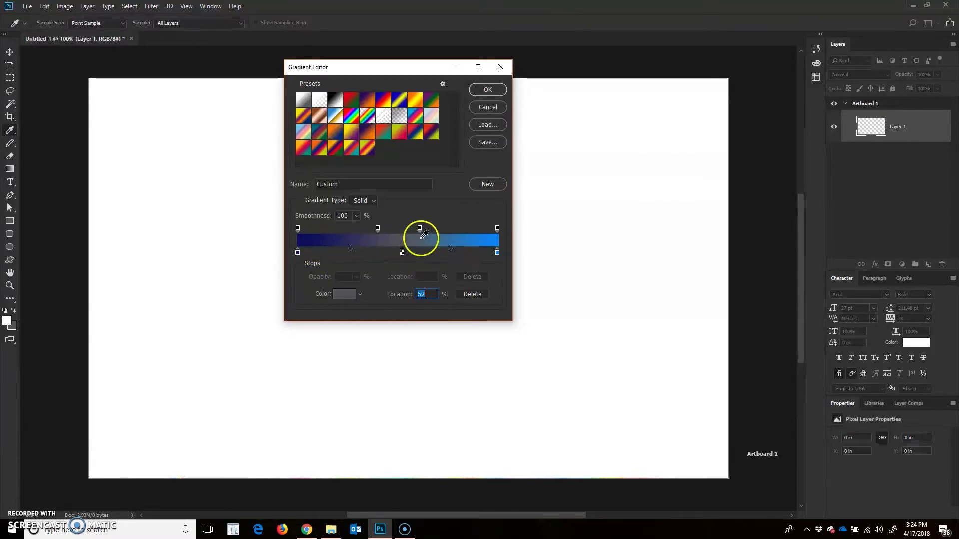
{"action": "left_click_drag", "start_coordinate": [402, 252], "coordinate": [397, 252]}
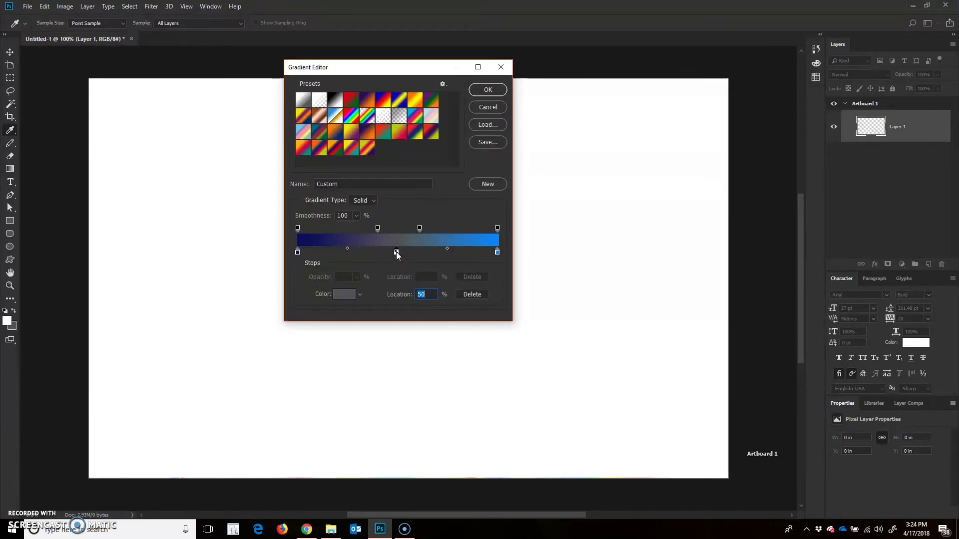
{"action": "left_click_drag", "start_coordinate": [397, 255], "coordinate": [397, 253]}
{"action": "left_click", "coordinate": [415, 298]}
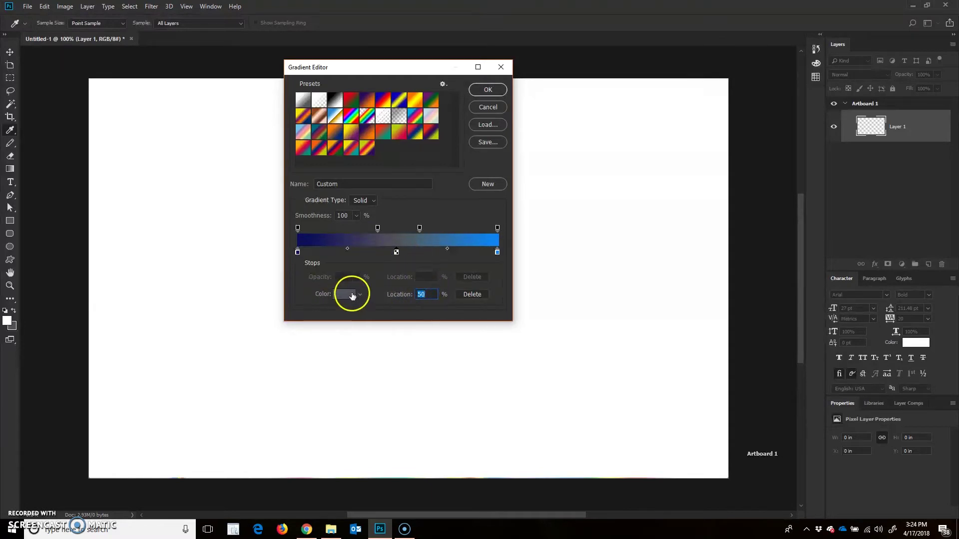
{"action": "left_click_drag", "start_coordinate": [397, 253], "coordinate": [403, 255]}
{"action": "left_click", "coordinate": [424, 293]}
{"action": "double_click", "coordinate": [430, 293]}
{"action": "type", "text": "50"}
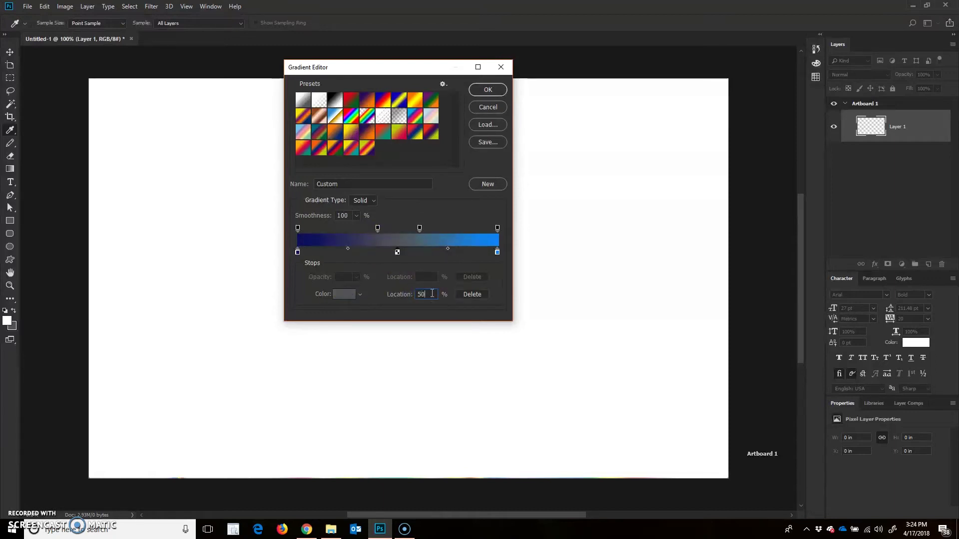
{"action": "left_click", "coordinate": [415, 270]}
Step: Colour the middle stop pale yellow-green d8eeae
{"action": "left_click", "coordinate": [343, 295]}
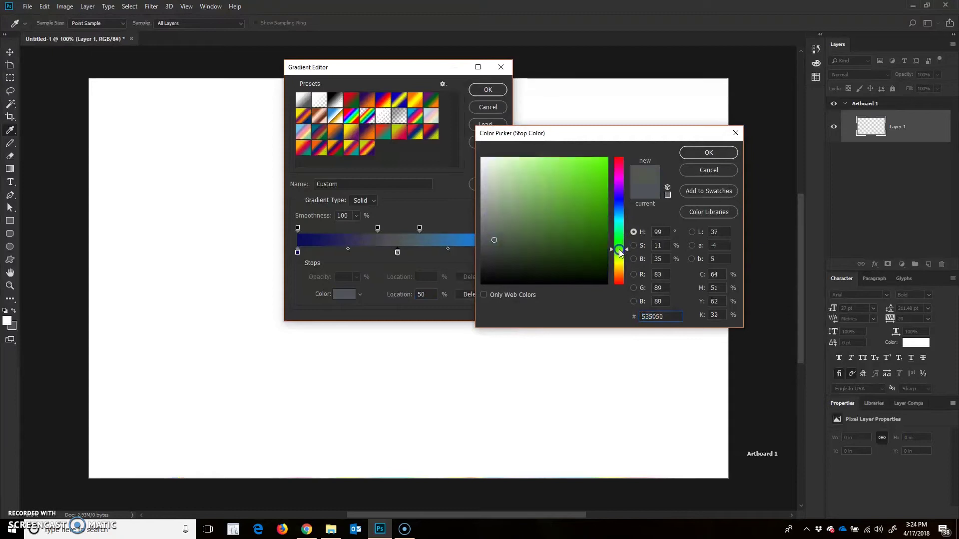
{"action": "left_click", "coordinate": [618, 256]}
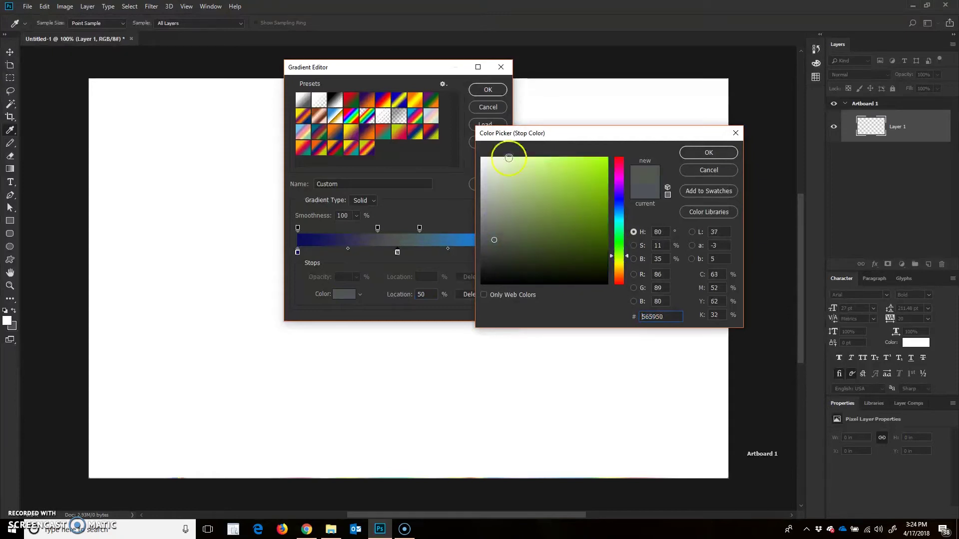
{"action": "left_click", "coordinate": [515, 166]}
{"action": "left_click", "coordinate": [694, 153]}
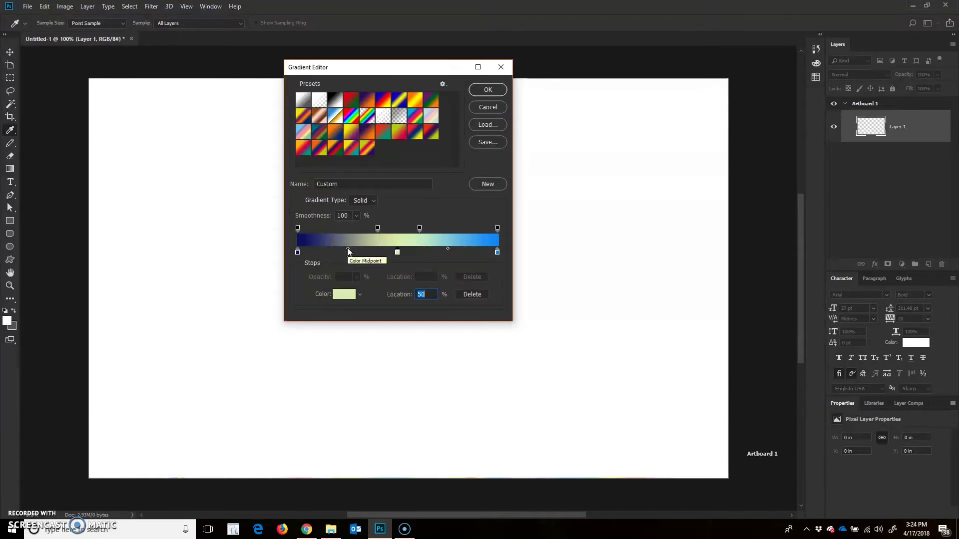
Step: Move the midpoint between the navy and yellow stops to 79%
{"action": "left_click", "coordinate": [299, 251]}
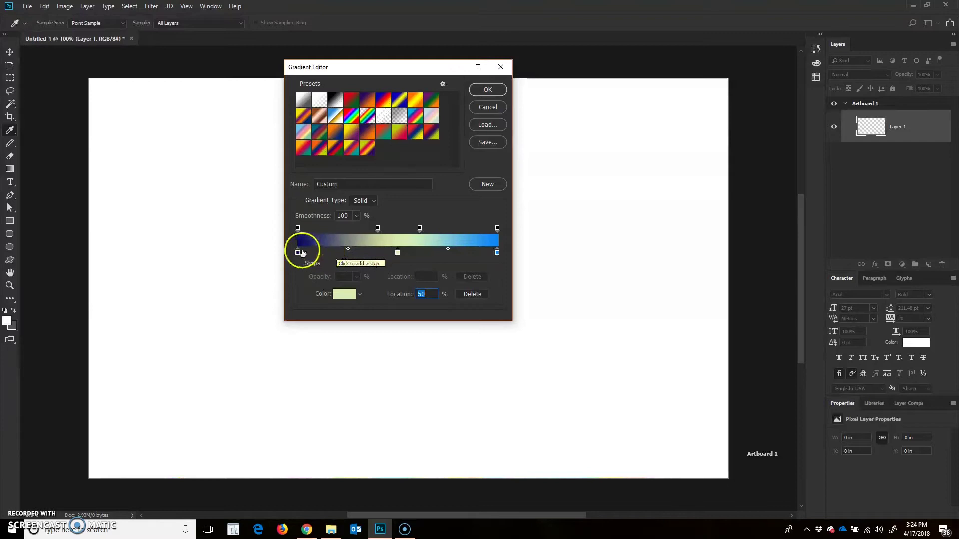
{"action": "left_click", "coordinate": [398, 253]}
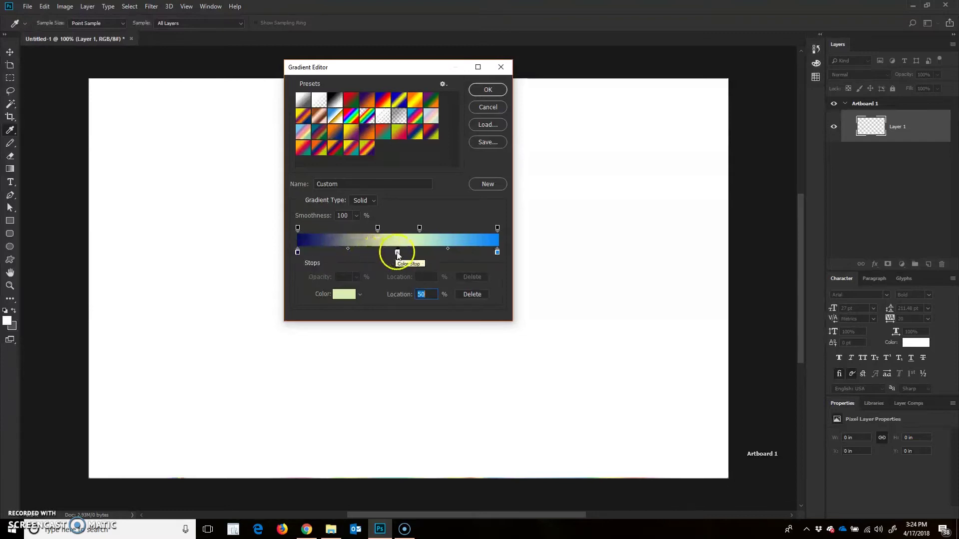
{"action": "left_click", "coordinate": [347, 250]}
{"action": "left_click_drag", "start_coordinate": [347, 250], "coordinate": [375, 251]}
{"action": "left_click", "coordinate": [426, 296]}
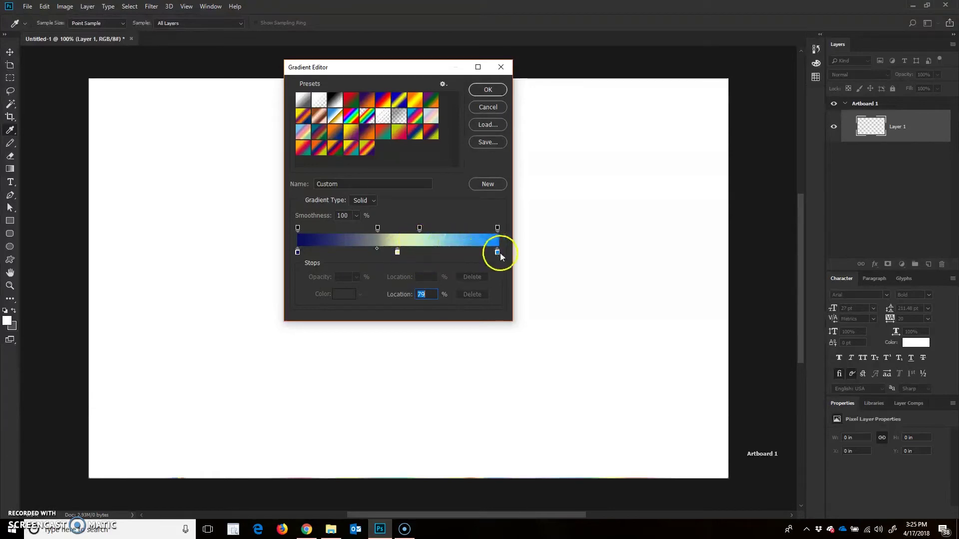
Step: Move the midpoint between the yellow and right blue stops to about 30%
{"action": "left_click", "coordinate": [377, 250]}
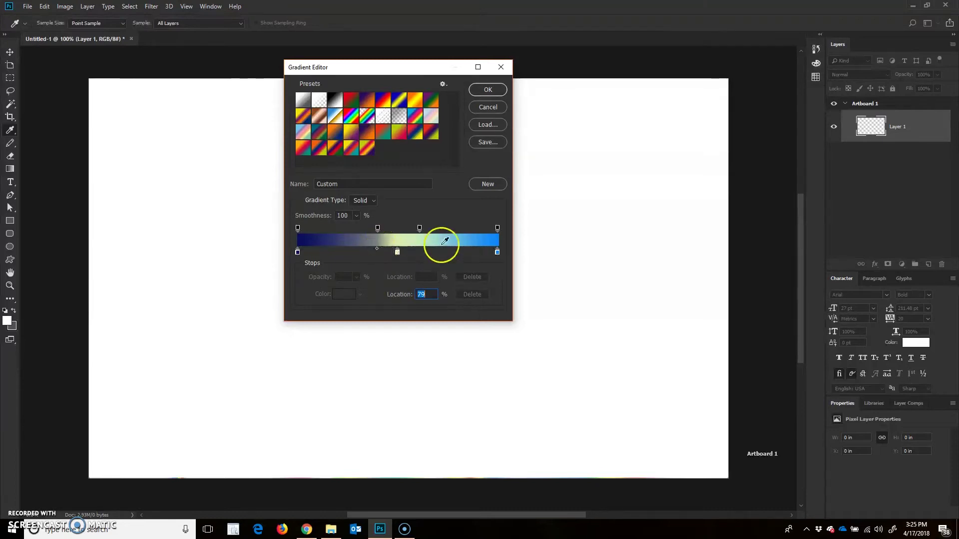
{"action": "left_click", "coordinate": [497, 253]}
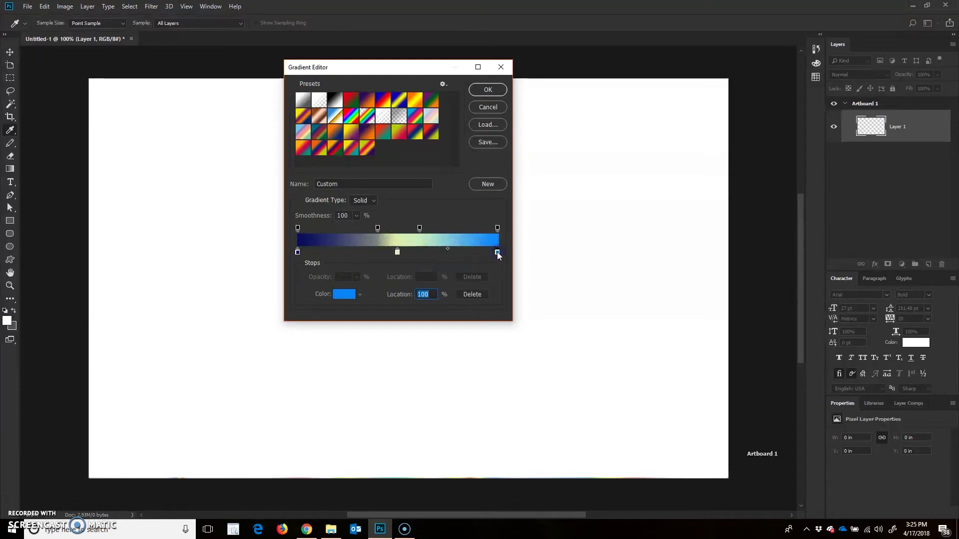
{"action": "left_click", "coordinate": [428, 247]}
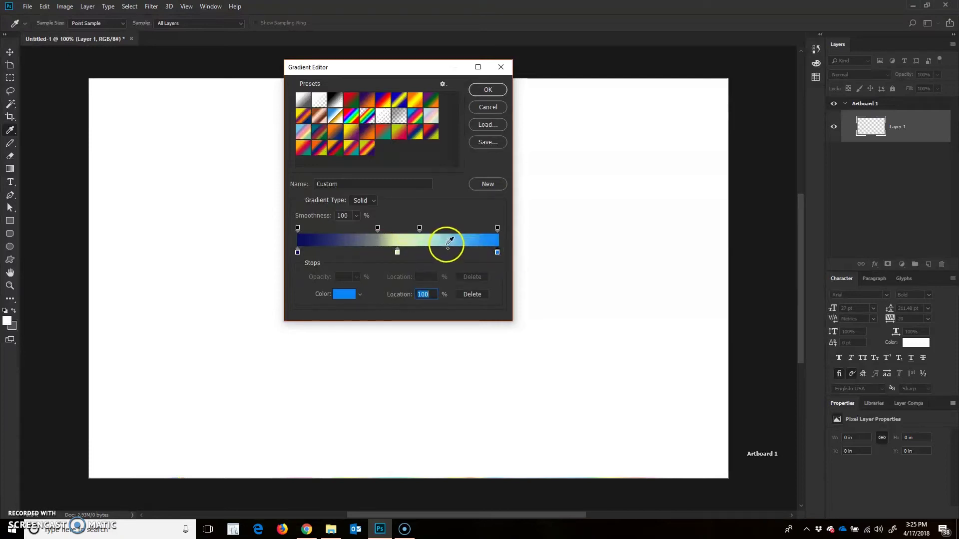
{"action": "left_click", "coordinate": [397, 253]}
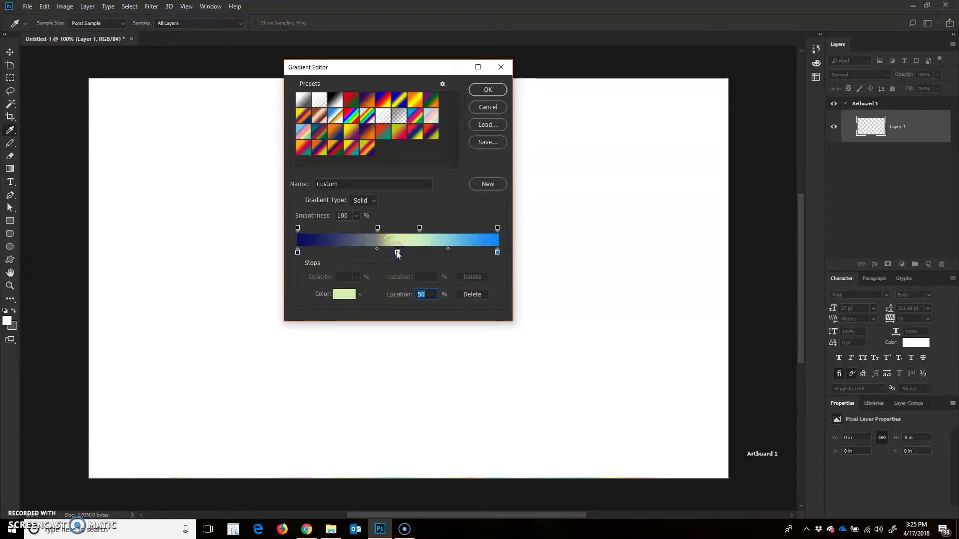
{"action": "left_click", "coordinate": [398, 255]}
{"action": "left_click", "coordinate": [456, 256]}
{"action": "left_click_drag", "start_coordinate": [448, 250], "coordinate": [428, 250]}
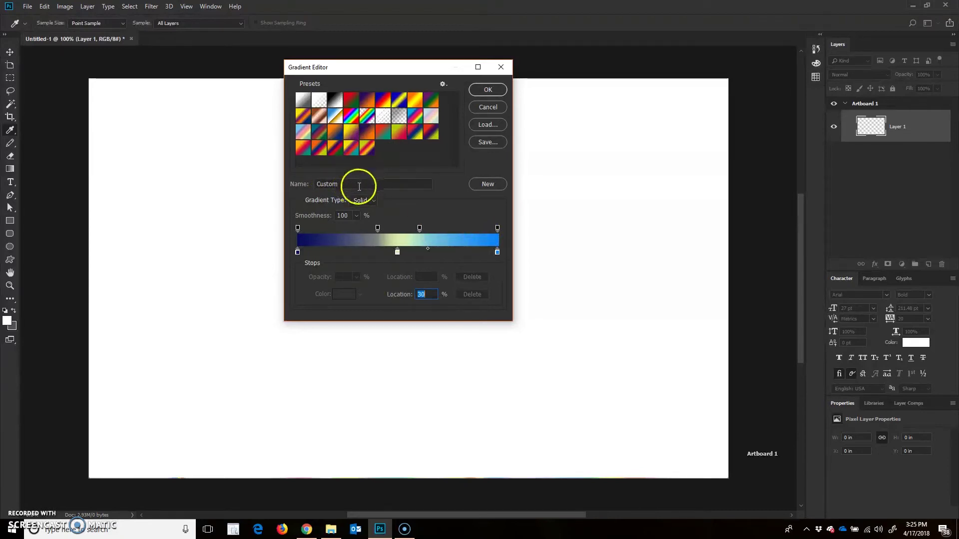
Step: Name the gradient 'Blue Yellow Blue' and add it as a new preset
{"action": "left_click_drag", "start_coordinate": [350, 184], "coordinate": [290, 186]}
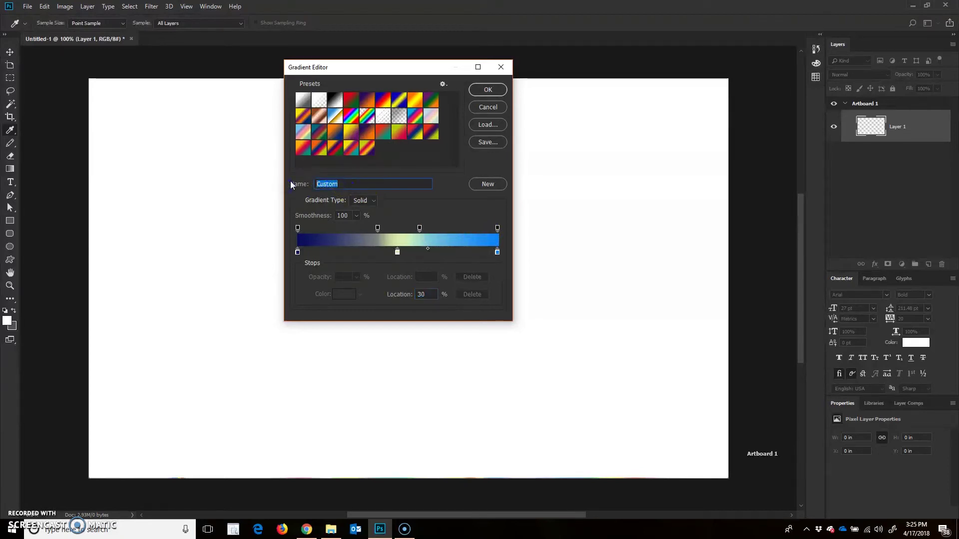
{"action": "left_click", "coordinate": [250, 222]}
{"action": "type", "text": "Blue"}
{"action": "left_click", "coordinate": [252, 213]}
{"action": "type", "text": "Yellow Blue"}
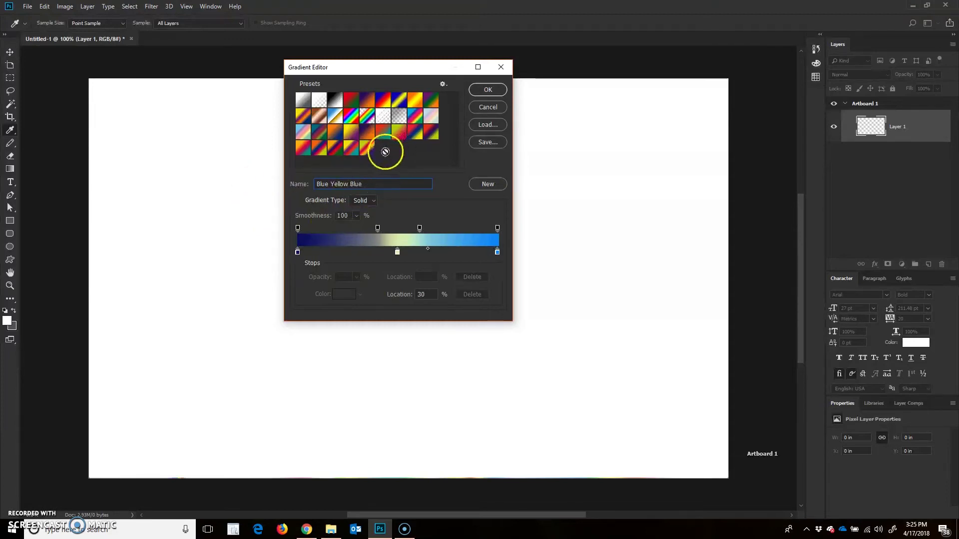
{"action": "left_click", "coordinate": [481, 183]}
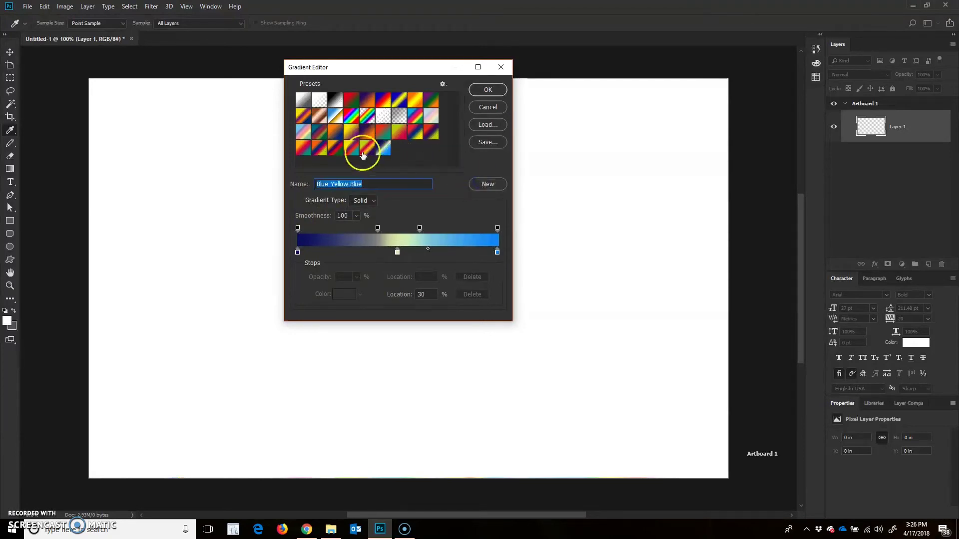
{"action": "left_click", "coordinate": [388, 151]}
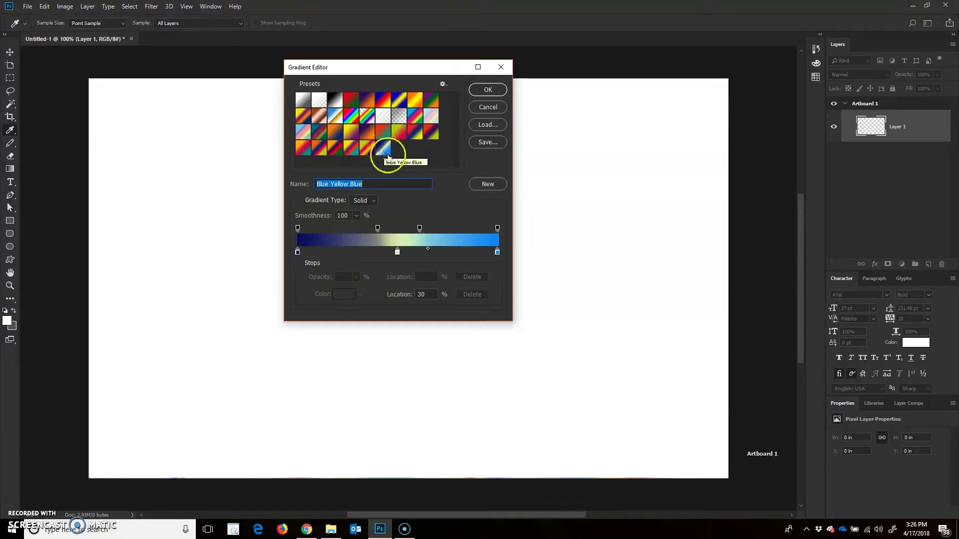
{"action": "left_click", "coordinate": [478, 182]}
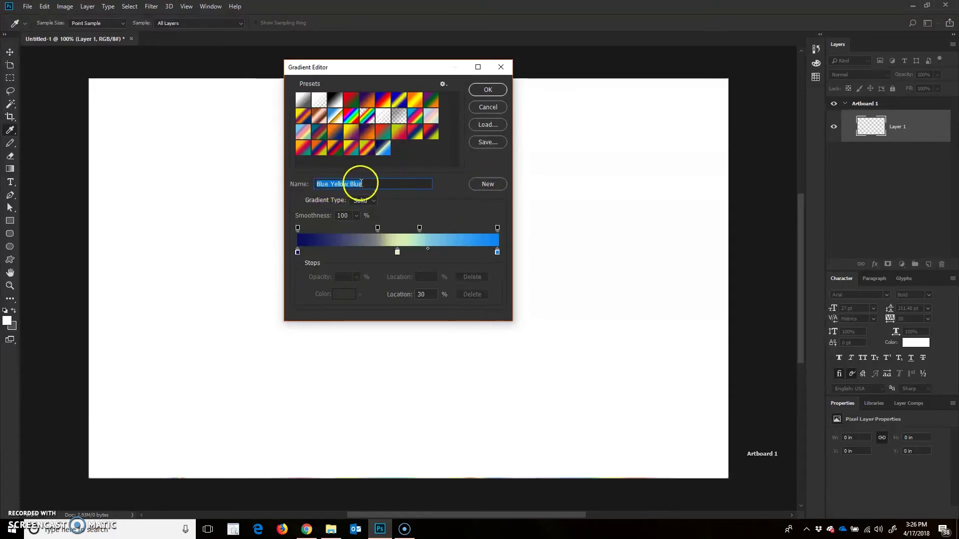
Step: Try to reposition the Blue Yellow Blue swatch in the Presets grid, then choose Save
{"action": "left_click_drag", "start_coordinate": [317, 186], "coordinate": [365, 185]}
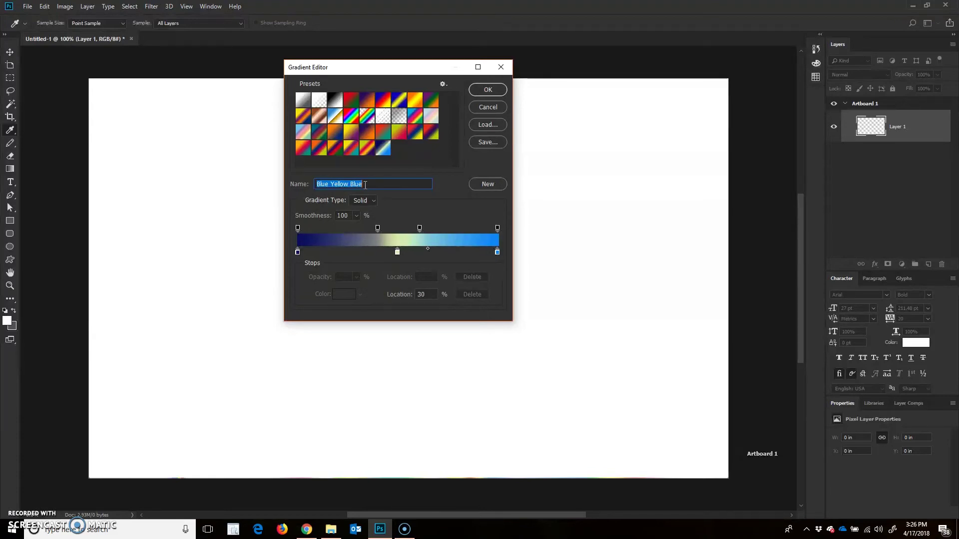
{"action": "left_click", "coordinate": [389, 153]}
{"action": "left_click", "coordinate": [392, 156]}
{"action": "left_click_drag", "start_coordinate": [385, 154], "coordinate": [418, 157]}
{"action": "mouse_move", "coordinate": [394, 171]}
{"action": "left_mouse_down"}
{"action": "mouse_move", "coordinate": [392, 150]}
{"action": "mouse_move", "coordinate": [391, 218]}
{"action": "mouse_move", "coordinate": [378, 155]}
{"action": "mouse_move", "coordinate": [395, 154]}
{"action": "mouse_move", "coordinate": [388, 152]}
{"action": "mouse_move", "coordinate": [487, 185]}
{"action": "mouse_move", "coordinate": [310, 187]}
{"action": "mouse_move", "coordinate": [385, 173]}
{"action": "mouse_move", "coordinate": [475, 187]}
{"action": "mouse_move", "coordinate": [446, 144]}
{"action": "mouse_move", "coordinate": [445, 161]}
{"action": "mouse_move", "coordinate": [407, 157]}
{"action": "left_mouse_up"}
{"action": "left_click", "coordinate": [481, 145]}
{"action": "left_click_drag", "start_coordinate": [356, 184], "coordinate": [388, 149]}
Step: Open the Save As dialog for gradient presets and move it aside from the Gradient Editor
{"action": "left_click", "coordinate": [477, 143]}
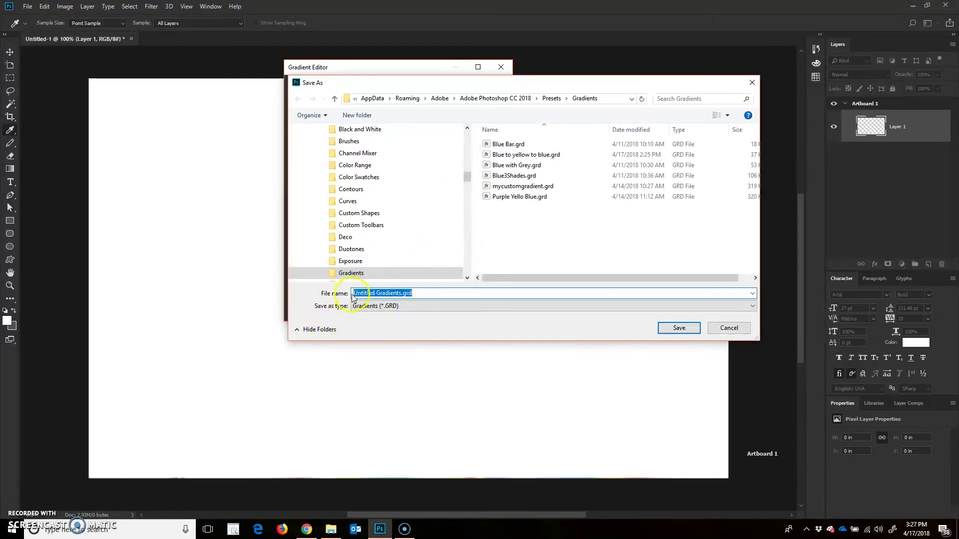
{"action": "left_click_drag", "start_coordinate": [488, 83], "coordinate": [683, 76]}
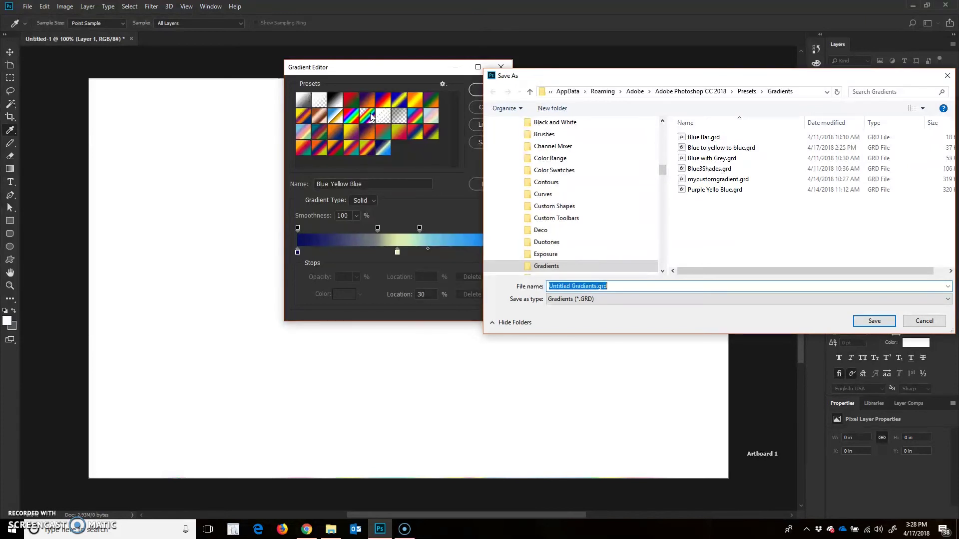
Step: Cancel the preset Save As and Load file dialogs, keeping Blue Yellow Blue in the Gradient Editor
{"action": "left_click", "coordinate": [920, 323]}
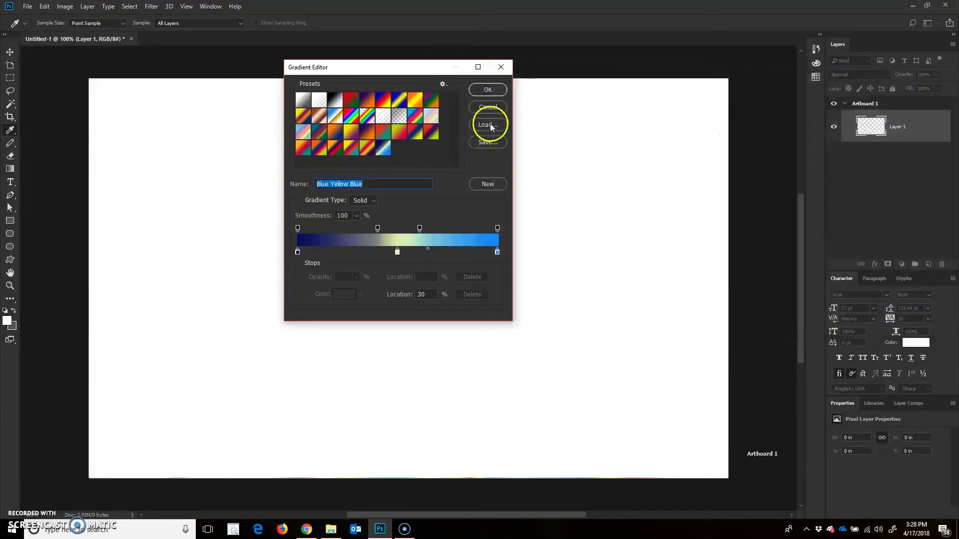
{"action": "left_click", "coordinate": [490, 124]}
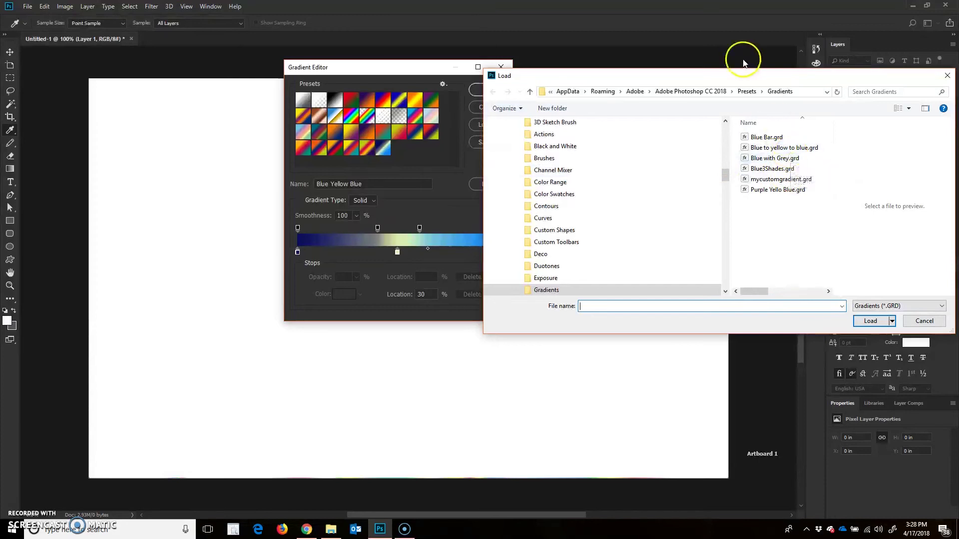
{"action": "left_click_drag", "start_coordinate": [743, 76], "coordinate": [719, 81]}
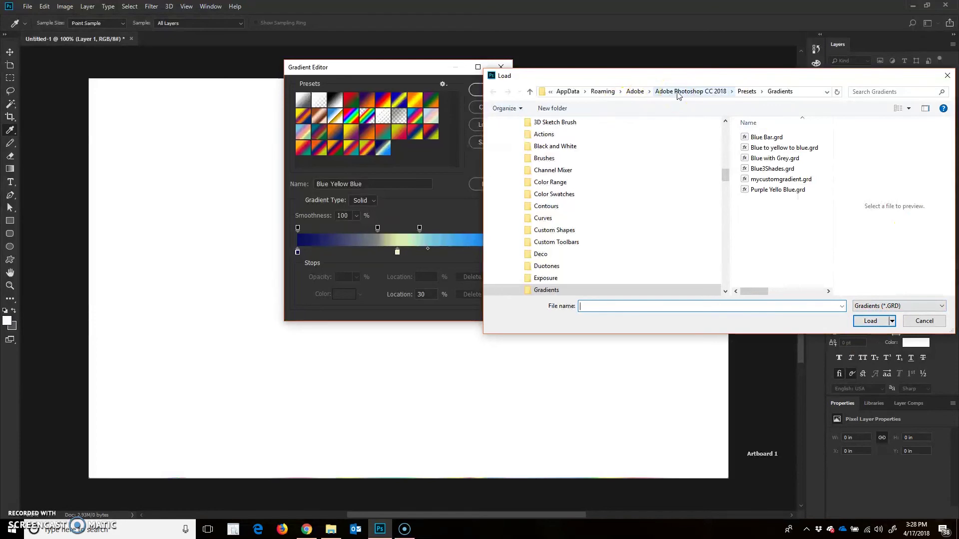
{"action": "left_click", "coordinate": [925, 320]}
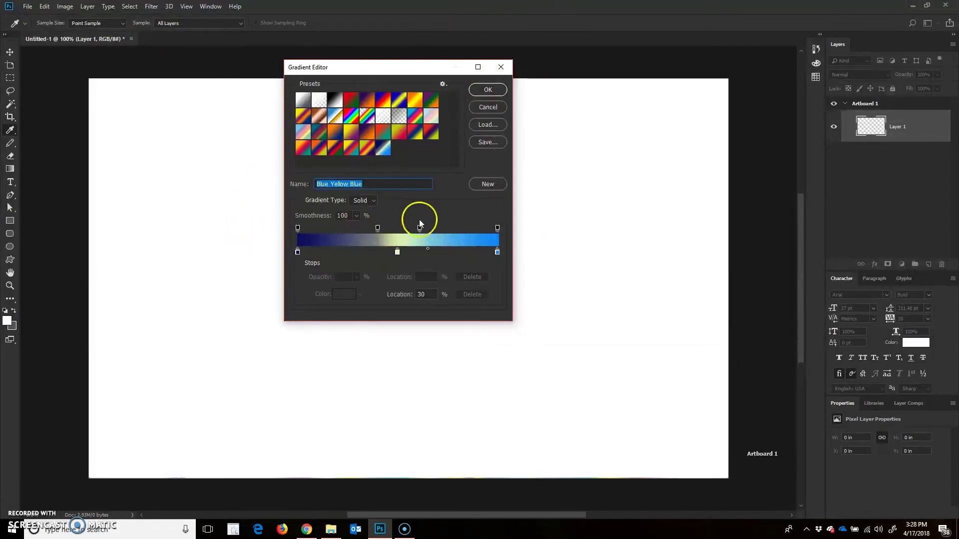
Step: Fill the artboard with a radial Blue Yellow Blue gradient dragged from bottom edge to top
{"action": "left_click", "coordinate": [481, 89]}
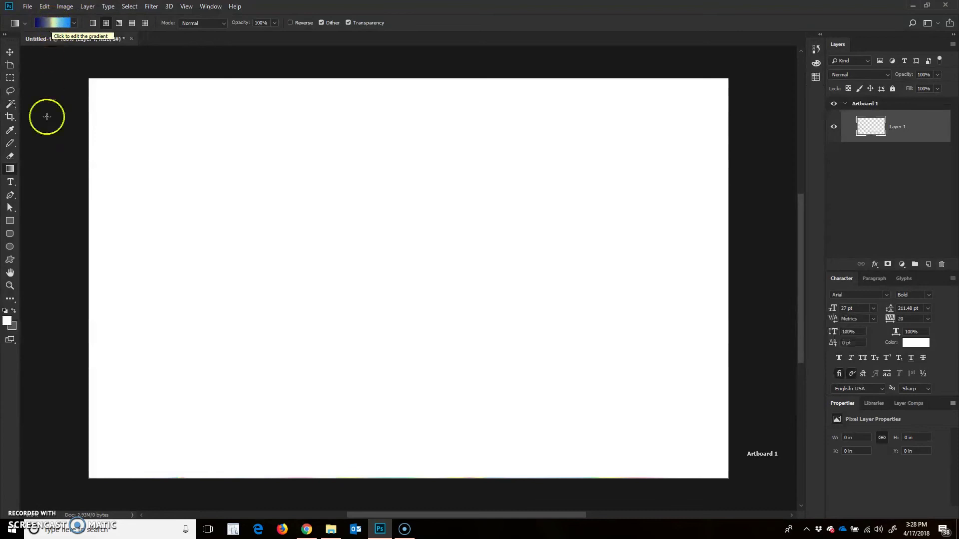
{"action": "left_click", "coordinate": [256, 480]}
{"action": "left_click_drag", "start_coordinate": [256, 480], "coordinate": [259, 58]}
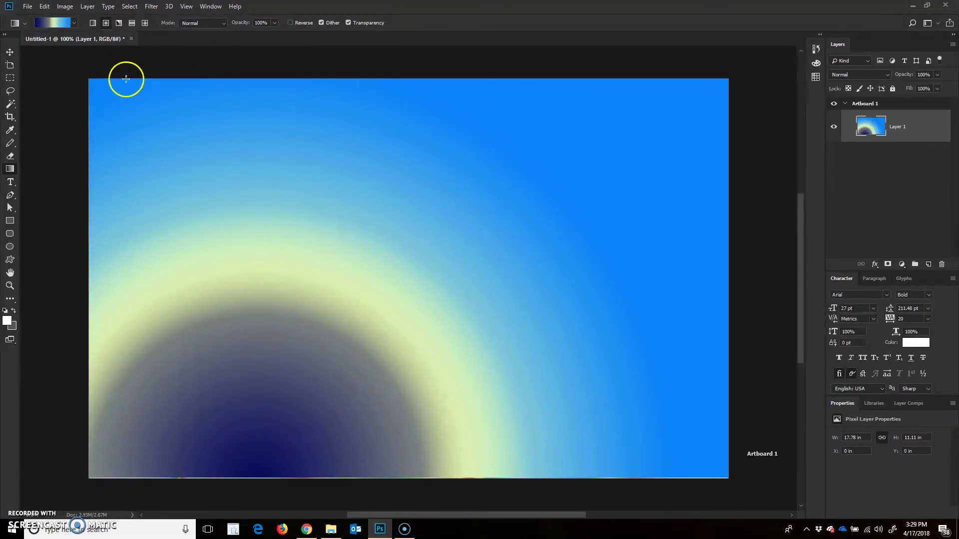
{"action": "left_click", "coordinate": [93, 23]}
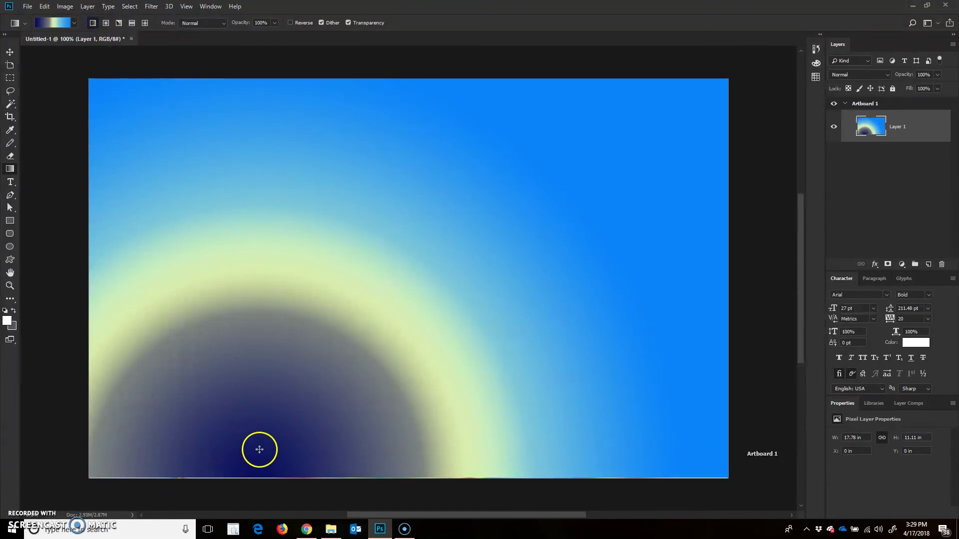
Step: Draw a linear Blue Yellow Blue gradient upward from the canvas bottom
{"action": "left_click_drag", "start_coordinate": [258, 477], "coordinate": [271, 79]}
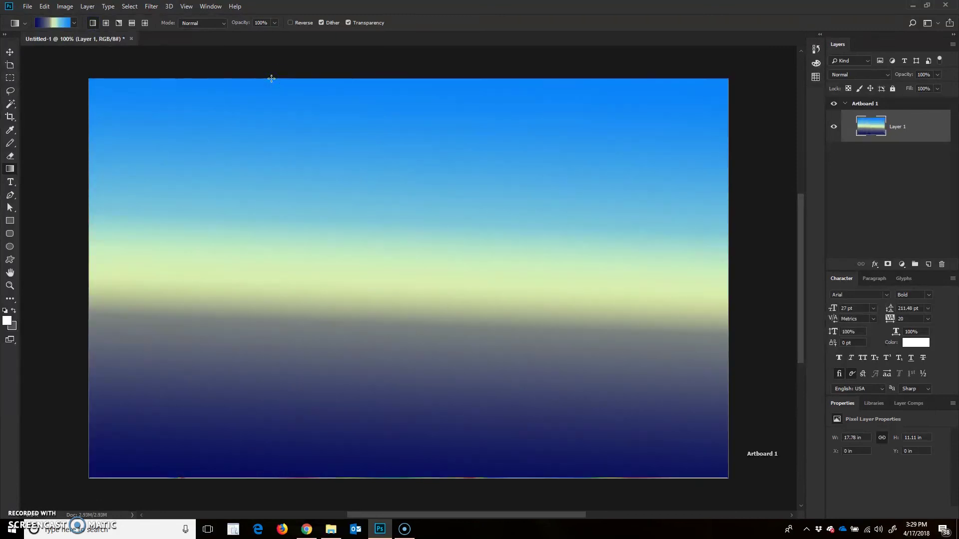
{"action": "left_click", "coordinate": [126, 38]}
{"action": "left_click_drag", "start_coordinate": [112, 53], "coordinate": [121, 24]}
Step: Try an angle gradient, drawn upward and then redrawn from the left side rightward
{"action": "left_click", "coordinate": [119, 23]}
{"action": "left_click", "coordinate": [73, 481]}
{"action": "left_click", "coordinate": [155, 480]}
{"action": "left_click", "coordinate": [210, 148]}
{"action": "left_click_drag", "start_coordinate": [210, 147], "coordinate": [196, 88]}
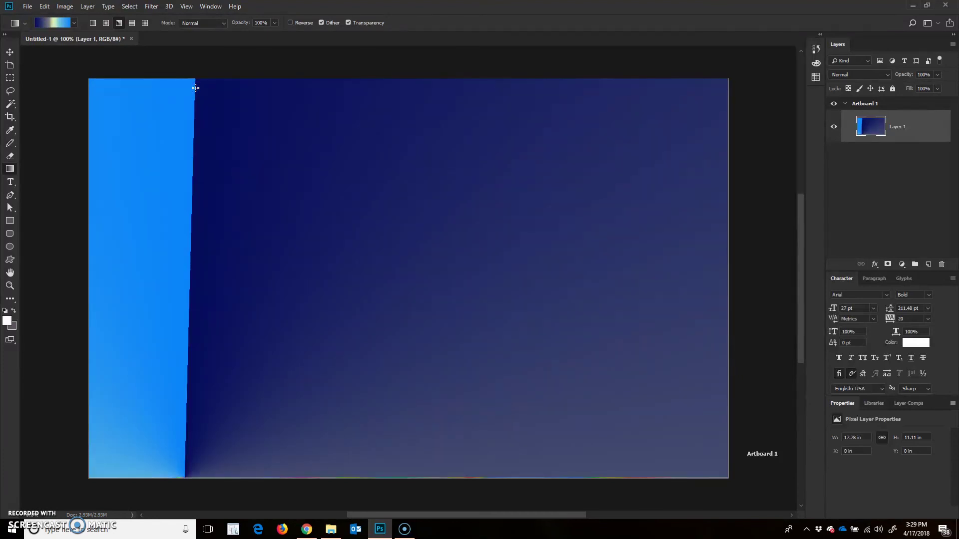
{"action": "left_click_drag", "start_coordinate": [155, 317], "coordinate": [374, 295]}
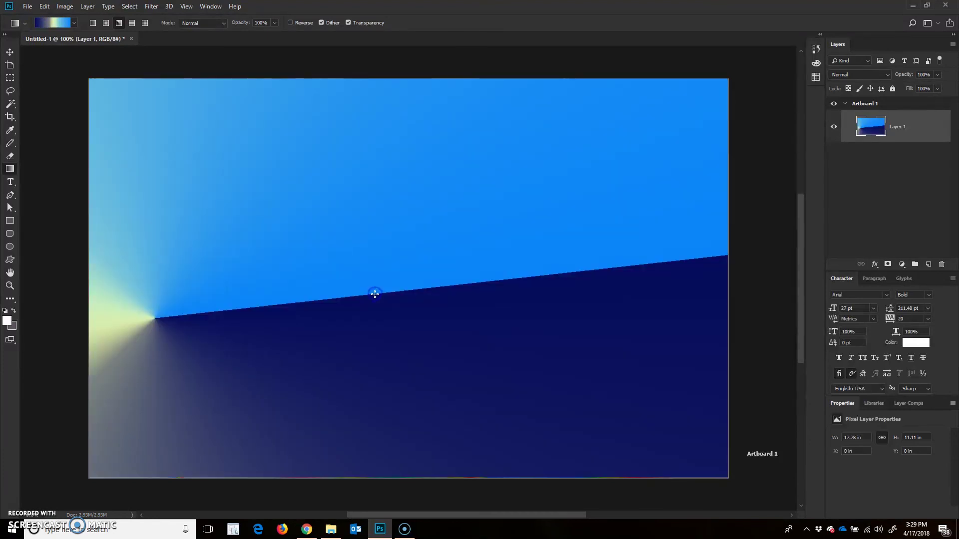
Step: Draw a large diamond gradient toward the top-right, then redraw a linear gradient bottom to top
{"action": "left_click", "coordinate": [145, 23]}
{"action": "left_click_drag", "start_coordinate": [236, 381], "coordinate": [222, 196]}
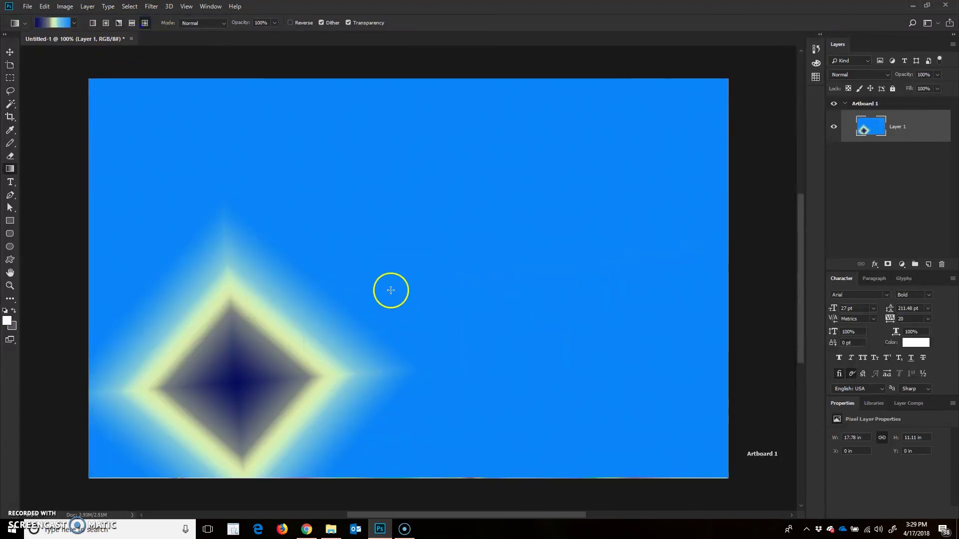
{"action": "left_click_drag", "start_coordinate": [392, 280], "coordinate": [727, 75]}
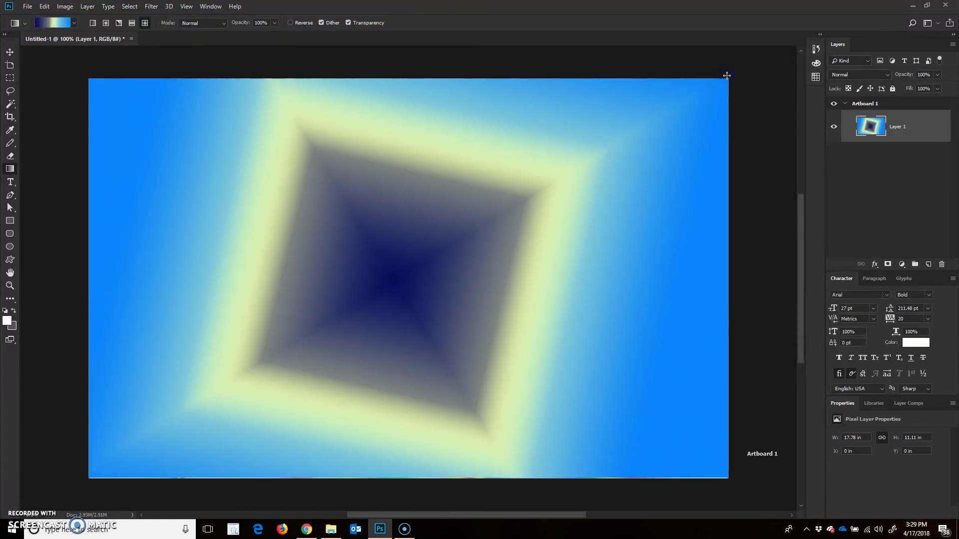
{"action": "left_click", "coordinate": [93, 23]}
{"action": "left_click_drag", "start_coordinate": [198, 484], "coordinate": [204, 84]}
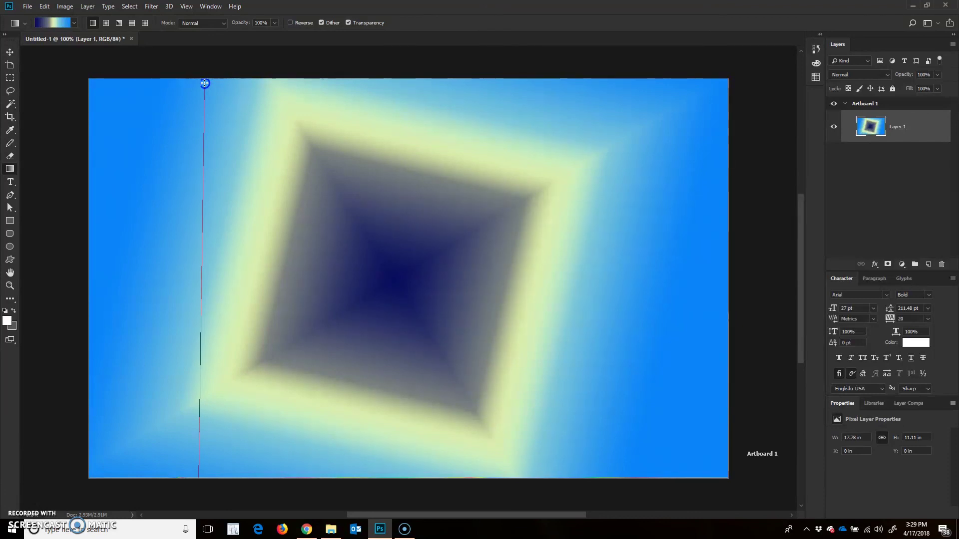
Step: Shift-constrain the linear gradient so it runs perfectly vertical from artboard bottom to top
{"action": "left_click_drag", "start_coordinate": [204, 83], "coordinate": [205, 83]}
{"action": "key", "text": "shift"}
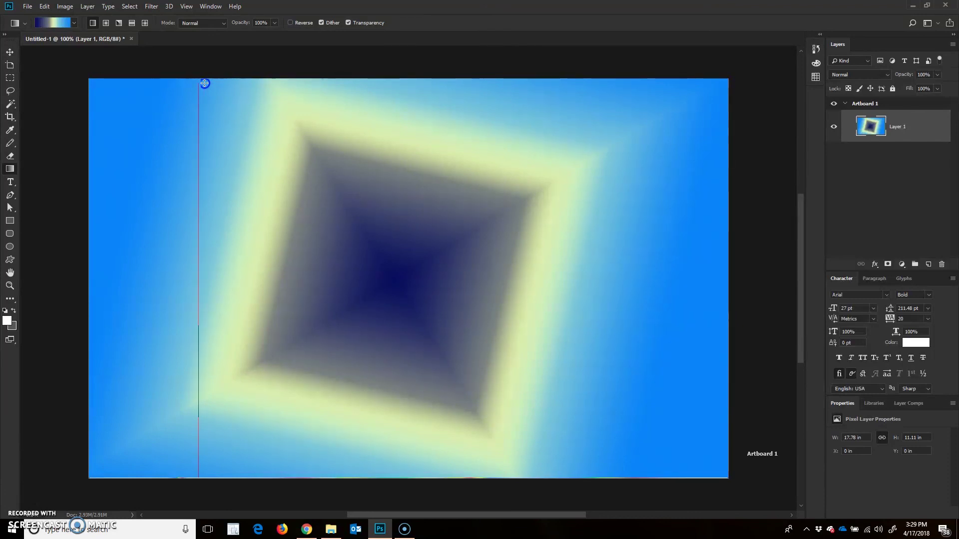
{"action": "left_click_drag", "start_coordinate": [206, 76], "coordinate": [206, 76]}
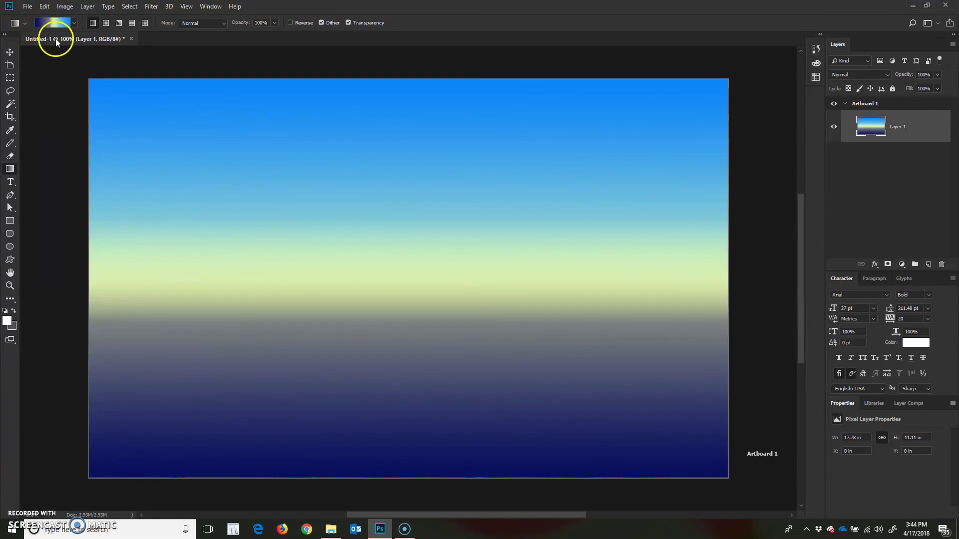
Step: Adjust the Blue Yellow Blue gradient's midpoints, moving the yellow-to-blue midpoint to 40%
{"action": "left_click", "coordinate": [54, 24]}
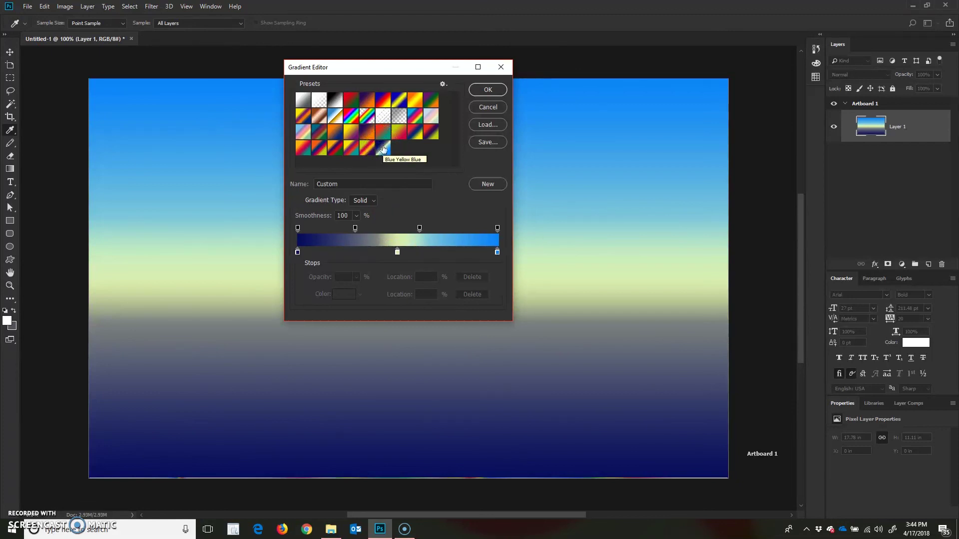
{"action": "left_click", "coordinate": [397, 252]}
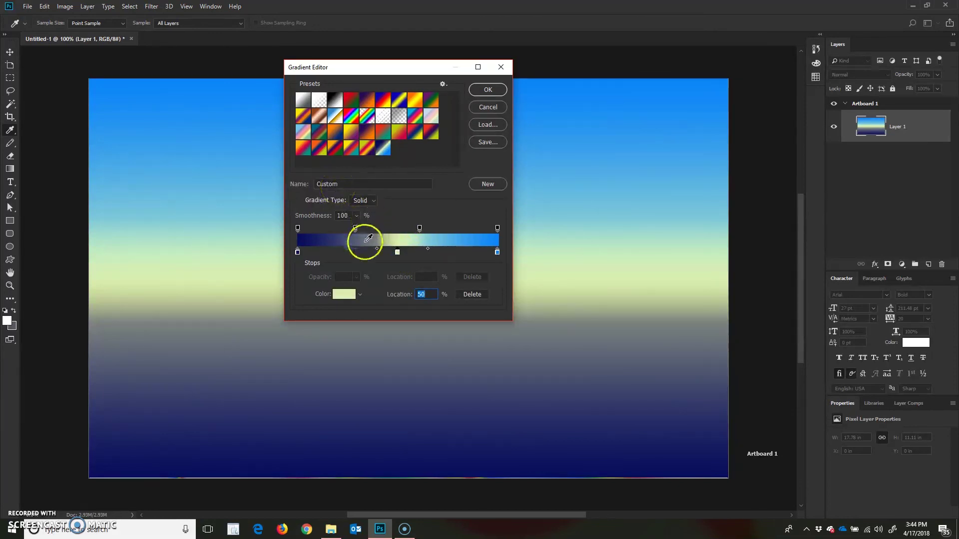
{"action": "left_click", "coordinate": [385, 150]}
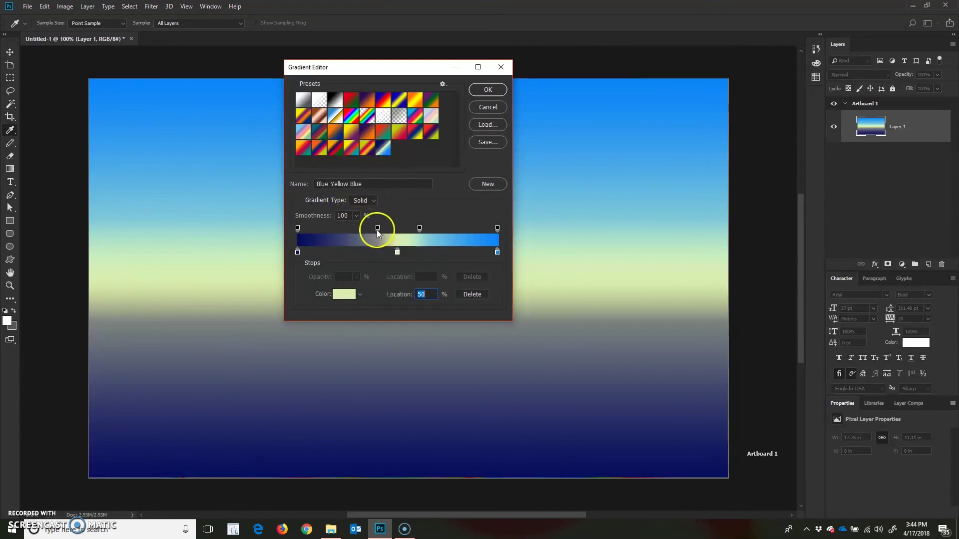
{"action": "left_click_drag", "start_coordinate": [396, 249], "coordinate": [351, 249]}
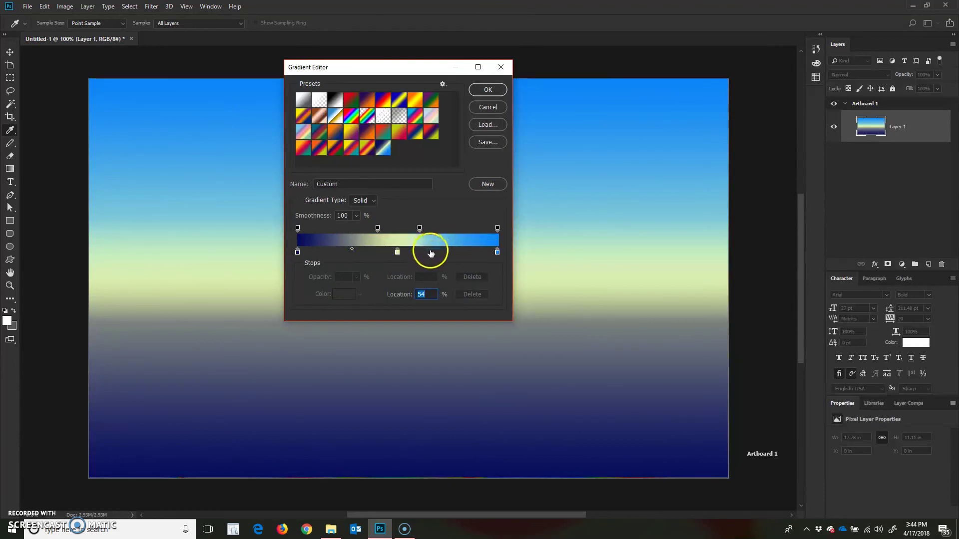
{"action": "left_click", "coordinate": [496, 253]}
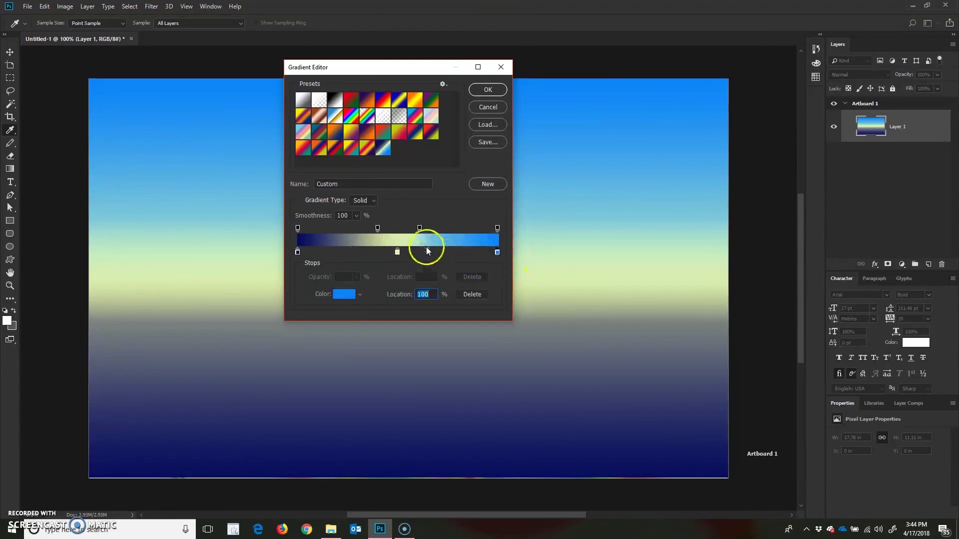
{"action": "left_click_drag", "start_coordinate": [427, 248], "coordinate": [437, 248]}
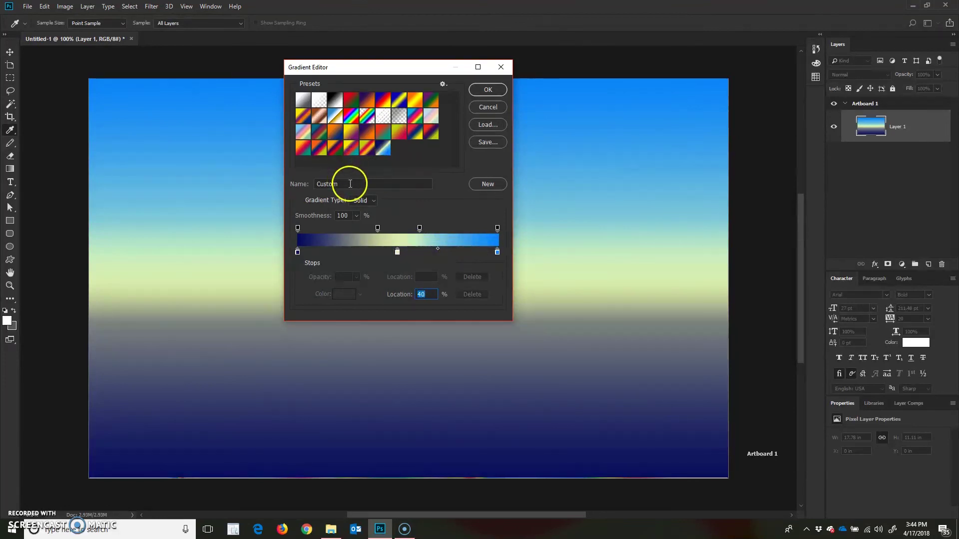
Step: Name the gradient 'Blue Yellow Blue' and add it as a new preset swatch
{"action": "left_click_drag", "start_coordinate": [349, 179], "coordinate": [287, 179]}
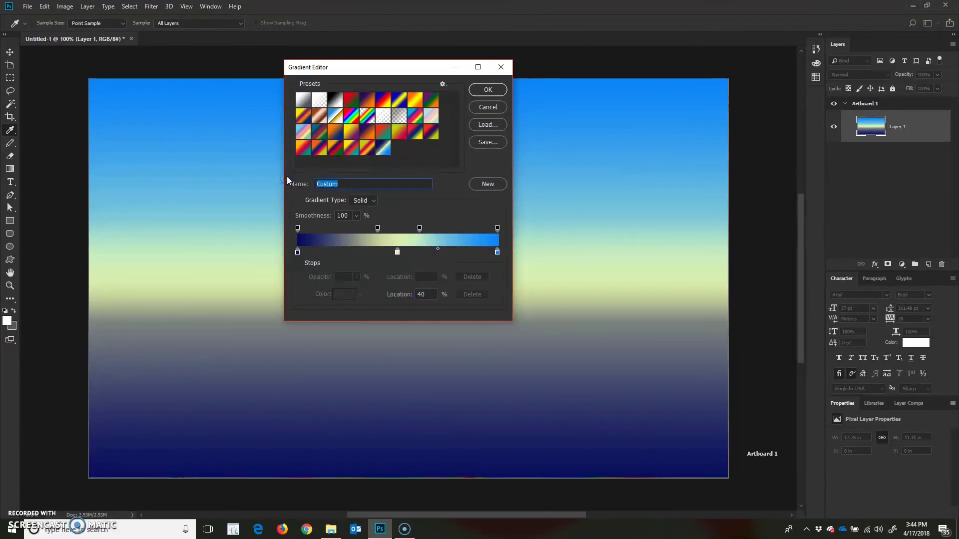
{"action": "type", "text": "y"}
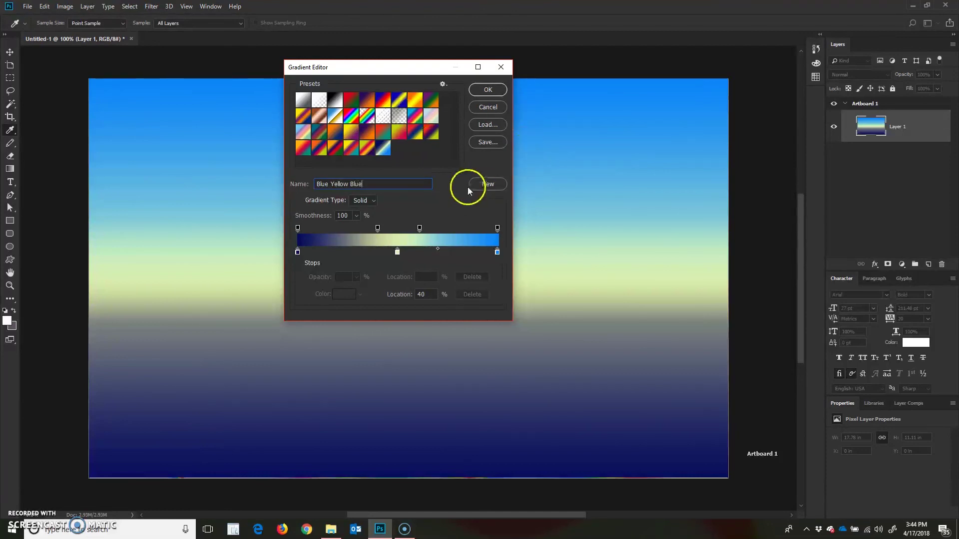
{"action": "left_click", "coordinate": [485, 185]}
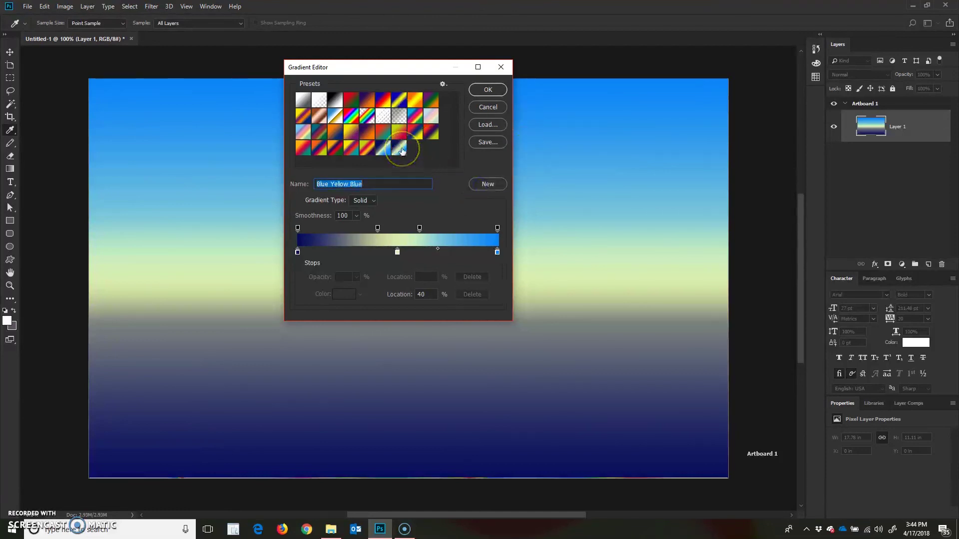
{"action": "mouse_move", "coordinate": [392, 157]}
{"action": "left_mouse_down"}
{"action": "mouse_move", "coordinate": [383, 155]}
{"action": "mouse_move", "coordinate": [385, 171]}
{"action": "left_mouse_up"}
{"action": "left_click", "coordinate": [397, 252]}
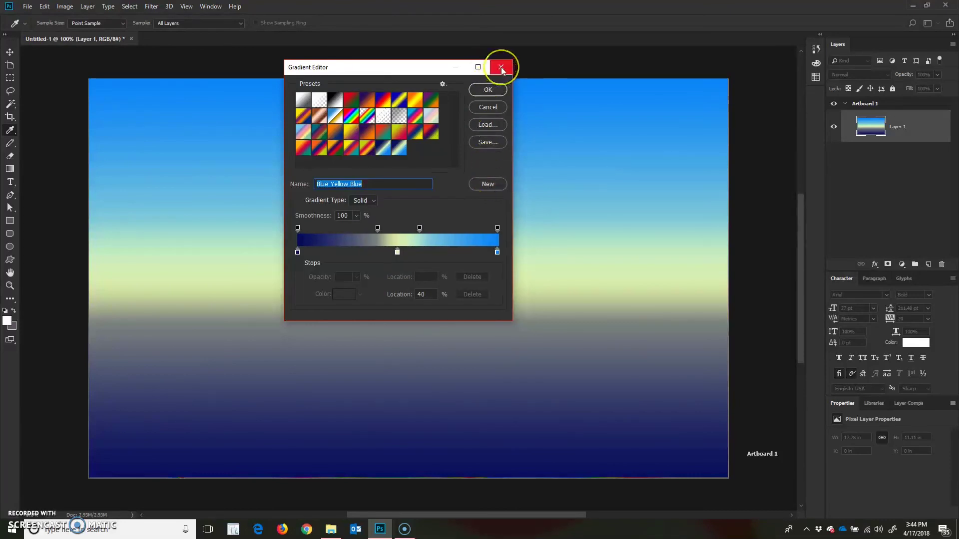
{"action": "left_click", "coordinate": [489, 90]}
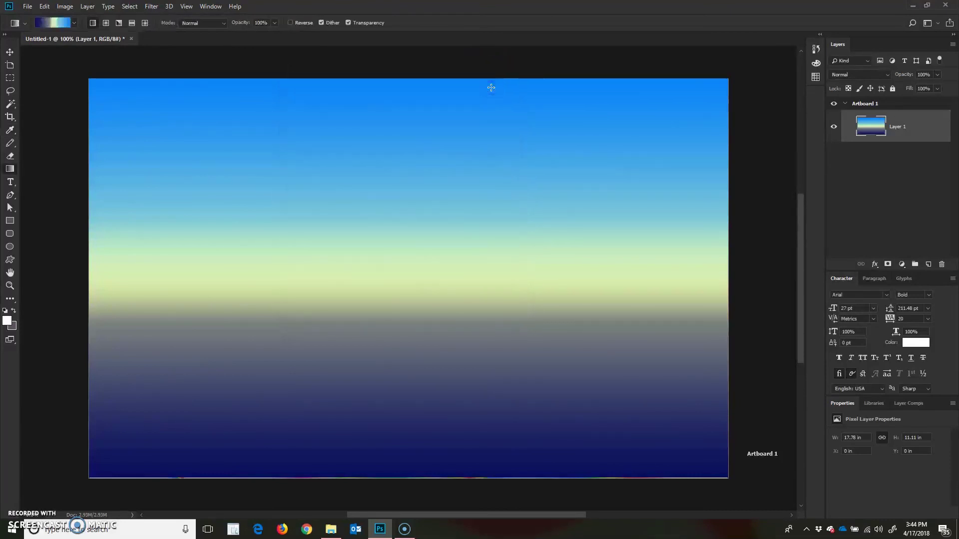